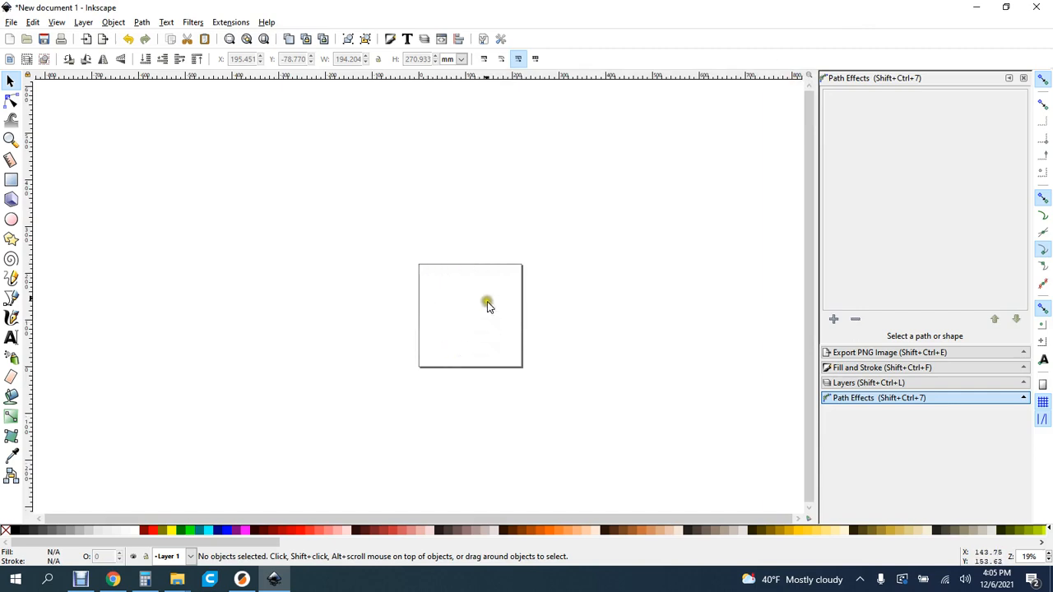
# Step: Import the Magnemite card JPG from the Pictures folder into the drawing, accepting the import options
pyautogui.click(11, 140)
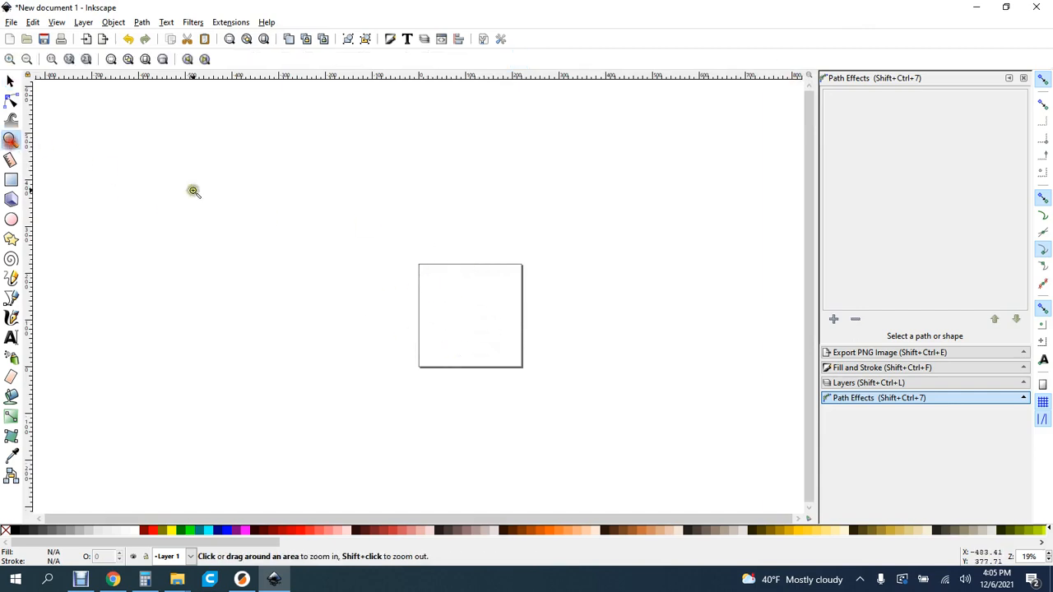
pyautogui.click(468, 352)
pyautogui.moveTo(173, 576)
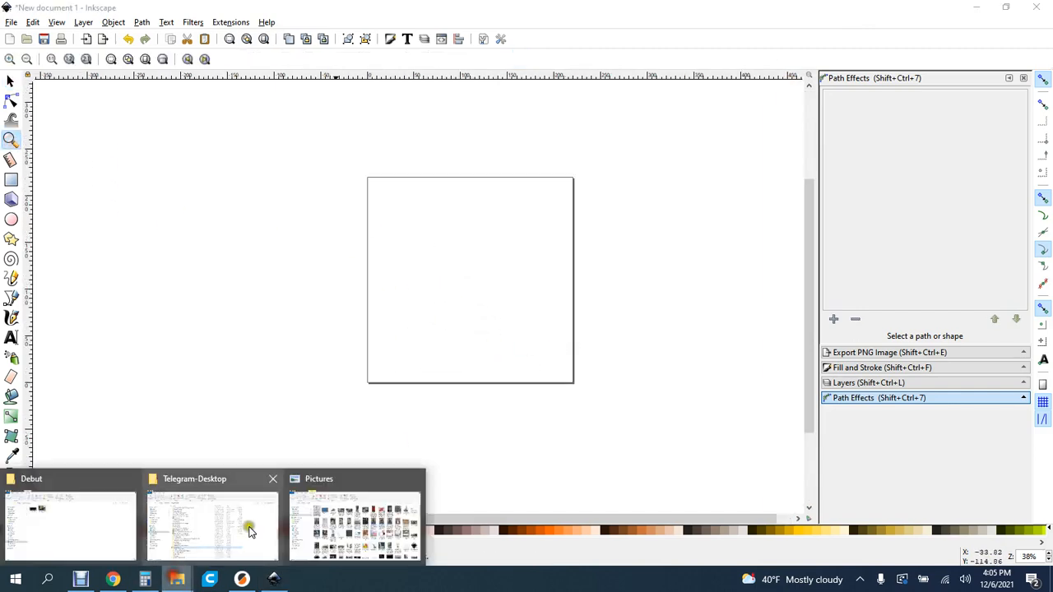
pyautogui.click(349, 475)
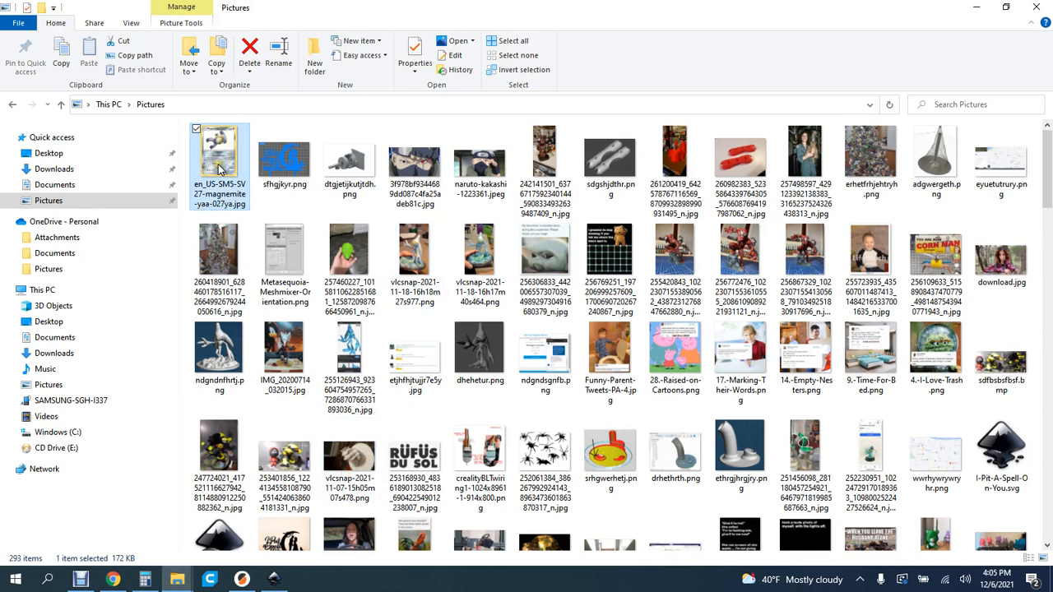
pyautogui.click(273, 577)
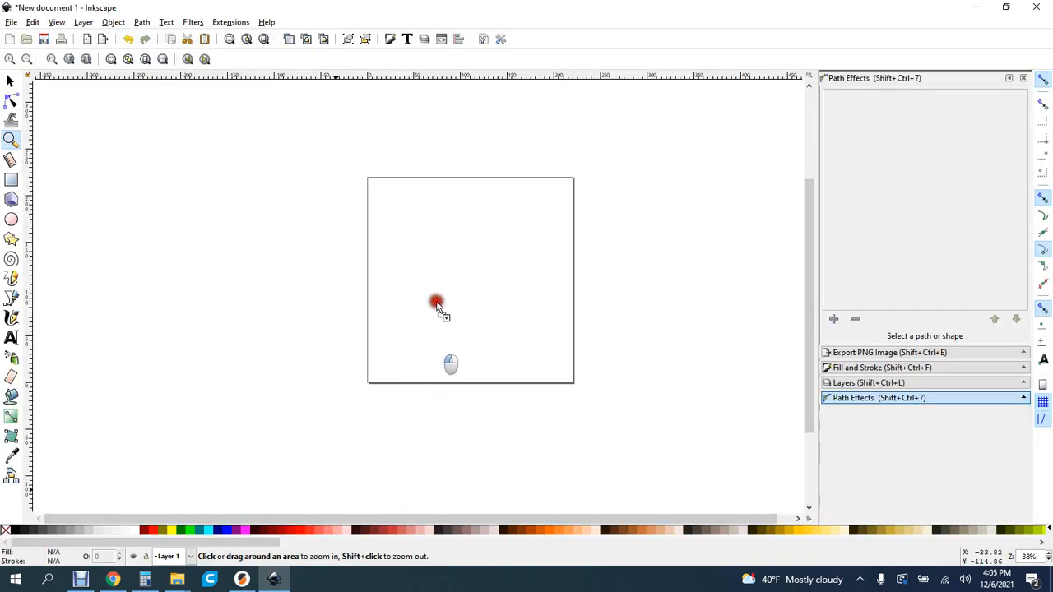
pyautogui.moveTo(437, 305); pyautogui.dragTo(443, 294)
pyautogui.click(600, 377)
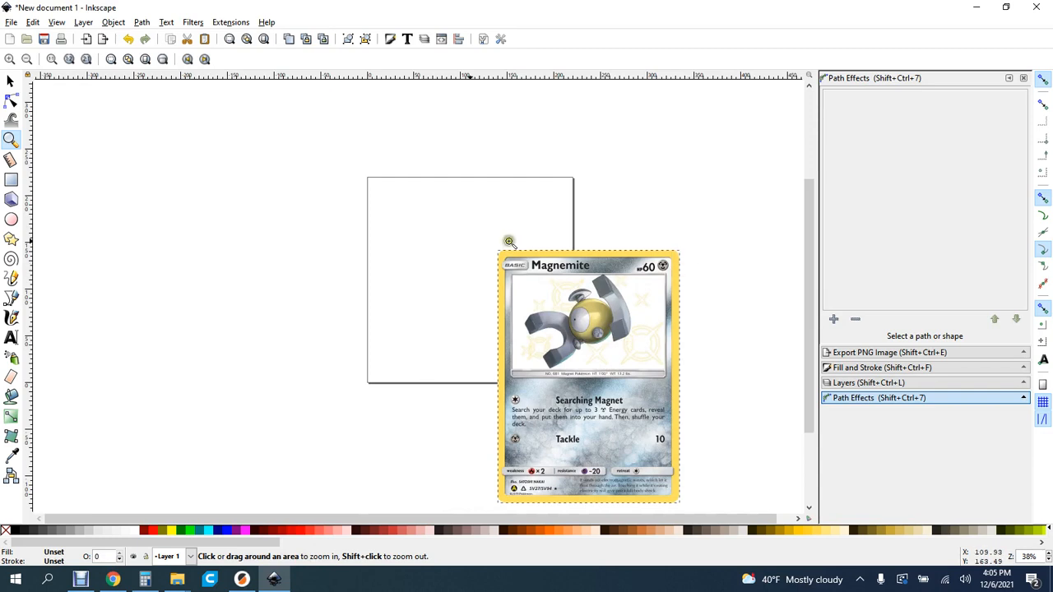
# Step: Scale the card image proportionally to about 71 × 99 mm and move it onto the right half of the page
pyautogui.click(11, 80)
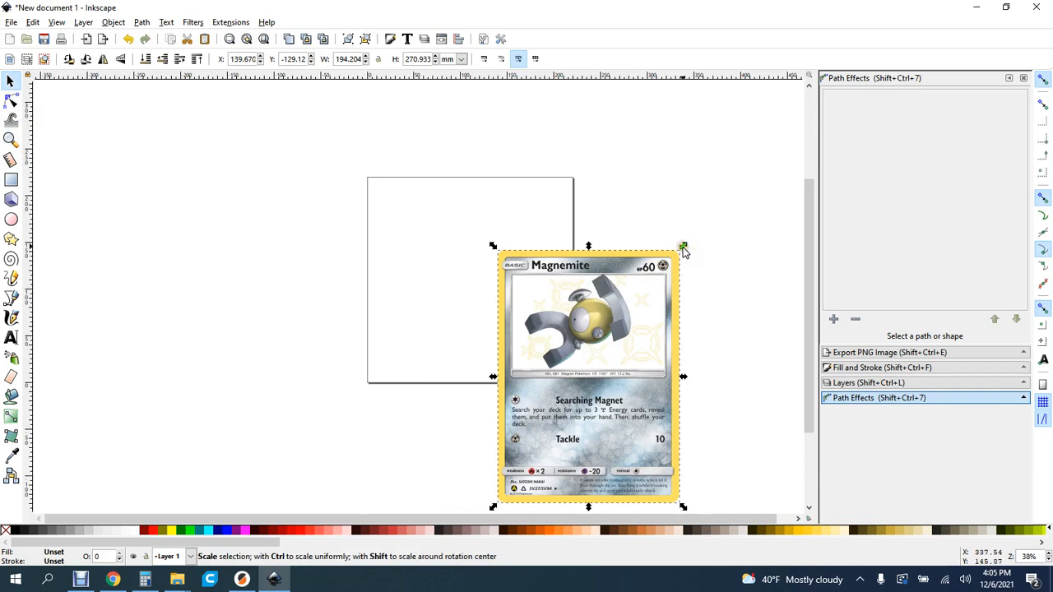
pyautogui.moveTo(683, 245); pyautogui.dragTo(574, 378)
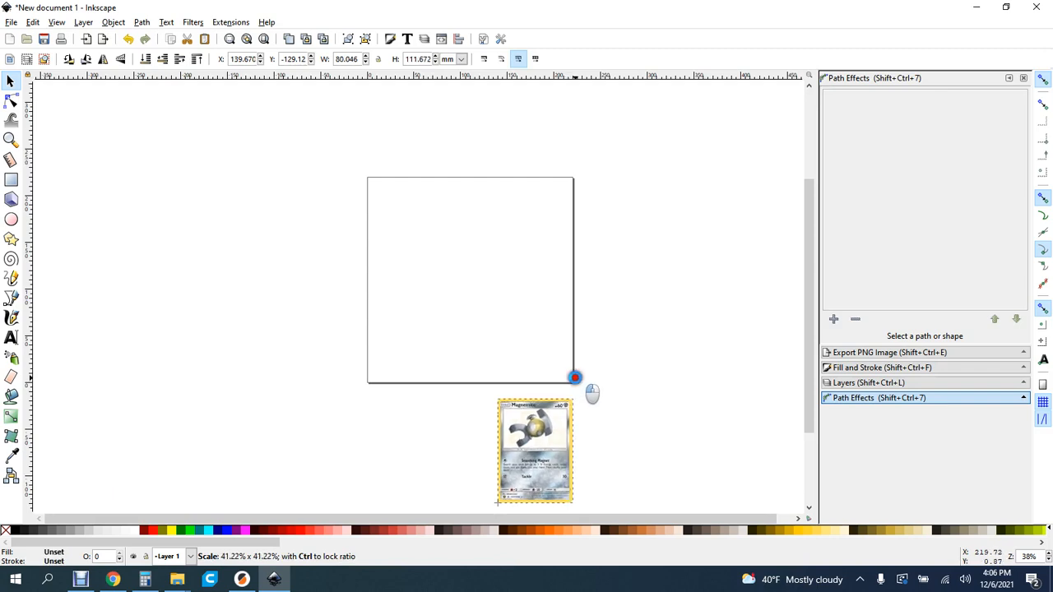
pyautogui.moveTo(574, 377); pyautogui.dragTo(564, 379)
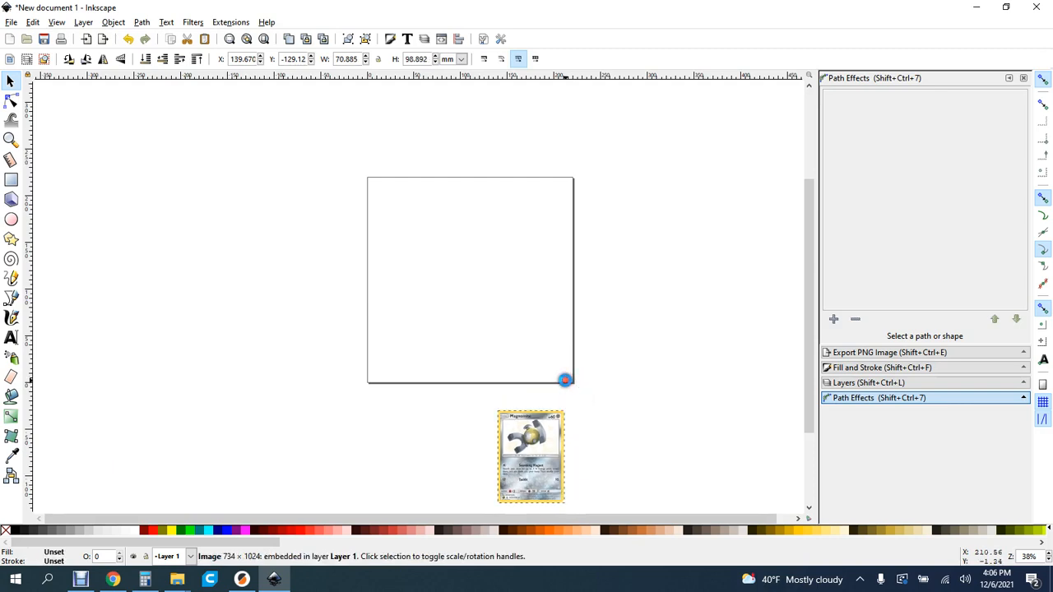
pyautogui.moveTo(540, 466); pyautogui.dragTo(536, 271)
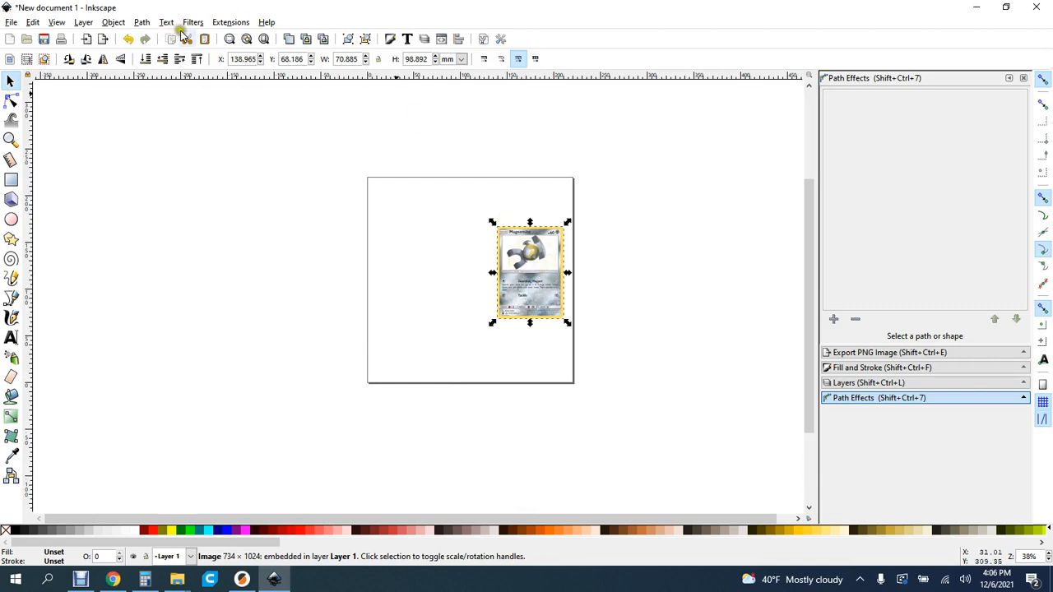
# Step: Trace the card image as a bitmap in Grays mode with 24 scans, then close the tracing dialog
pyautogui.click(141, 23)
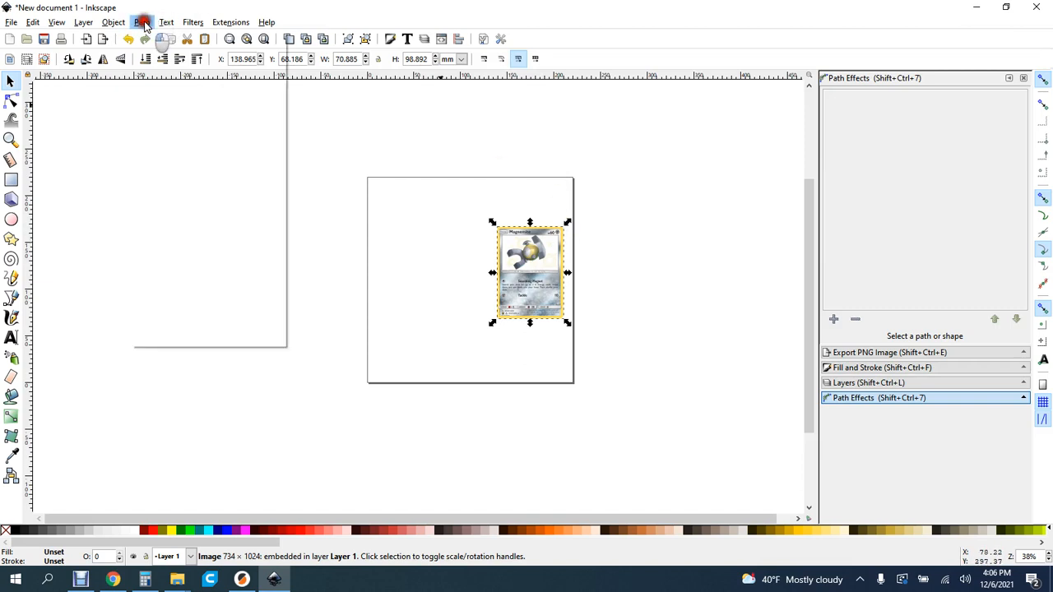
pyautogui.click(167, 64)
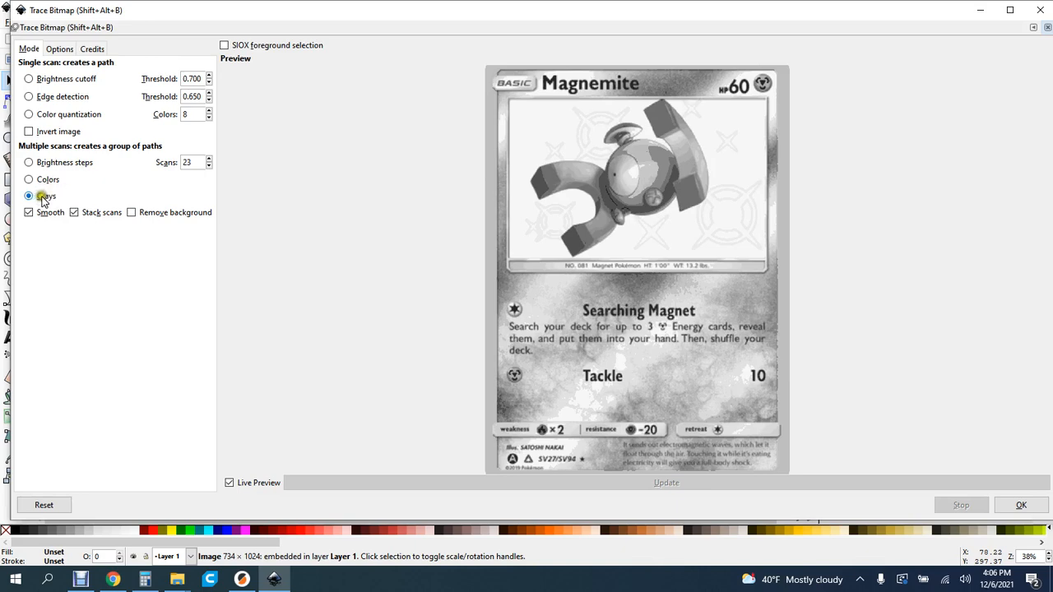
pyautogui.click(208, 159)
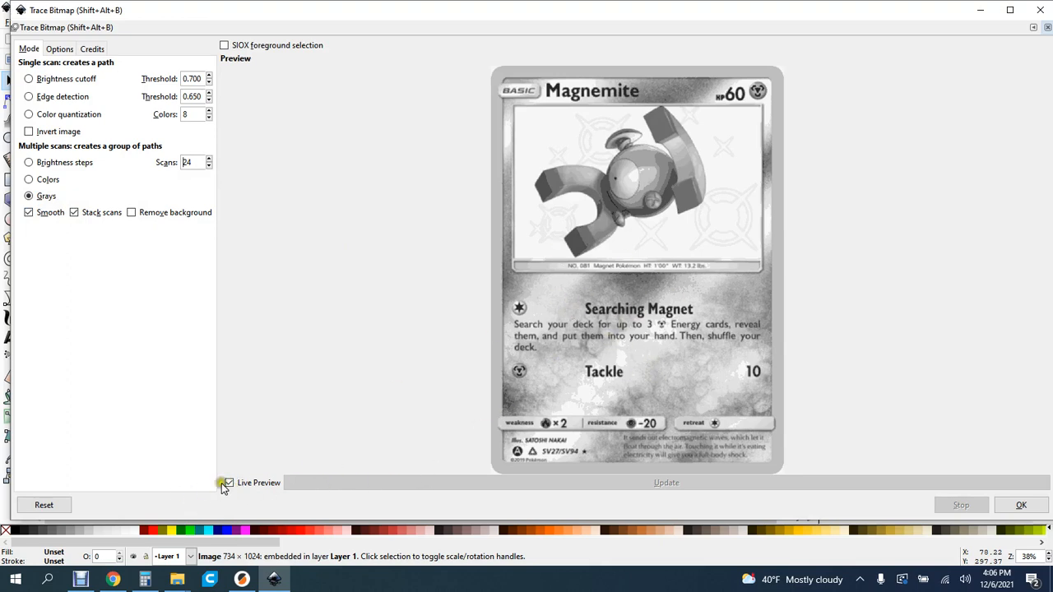
pyautogui.click(1019, 505)
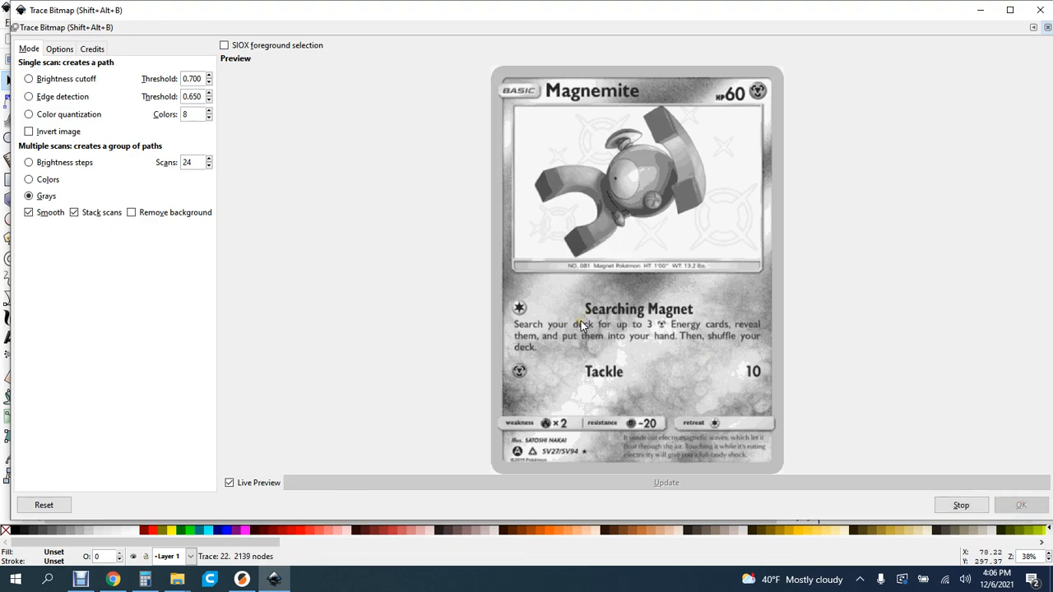
pyautogui.click(1046, 29)
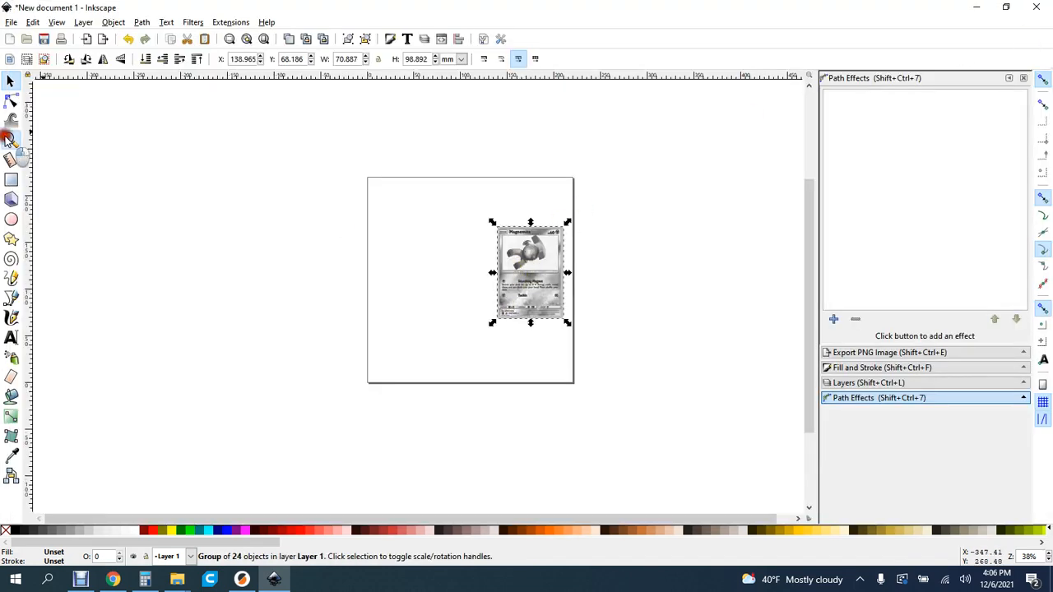
# Step: Examine the detail of the traced grayscale card up close, including its artwork and text
pyautogui.click(11, 140)
pyautogui.click(527, 270)
pyautogui.click(528, 271)
pyautogui.click(528, 271)
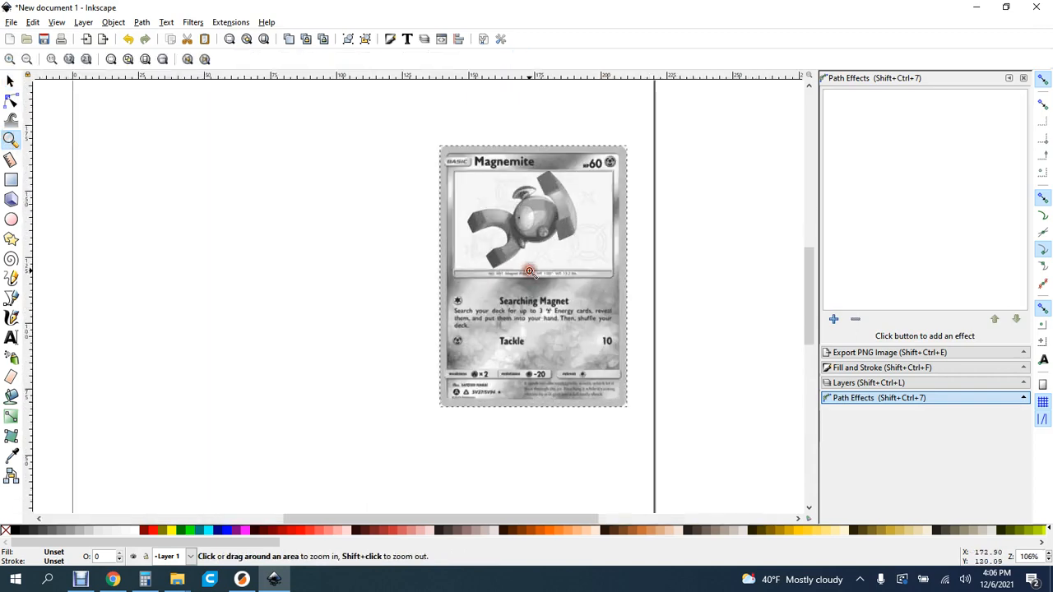
pyautogui.click(529, 271)
pyautogui.click(530, 272)
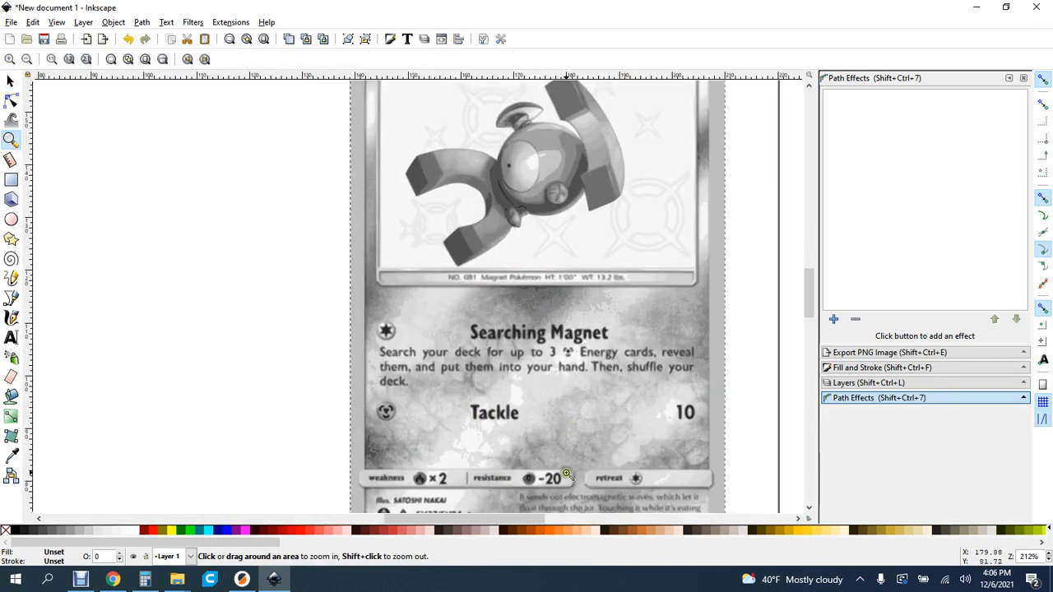
pyautogui.moveTo(809, 301)
pyautogui.mouseDown()
pyautogui.moveTo(809, 325)
pyautogui.moveTo(806, 299)
pyautogui.mouseUp()
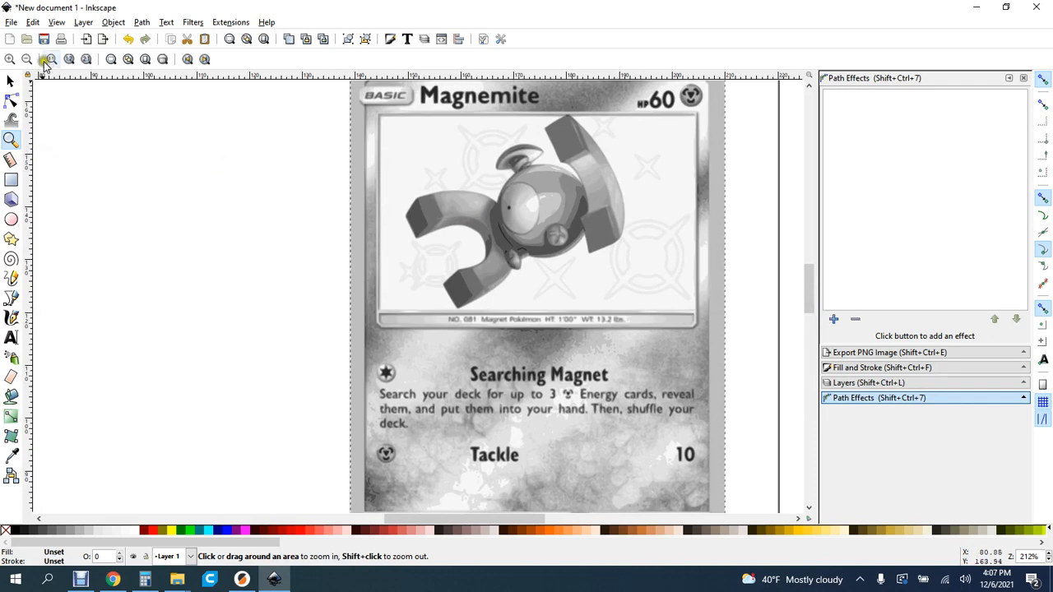
pyautogui.click(26, 58)
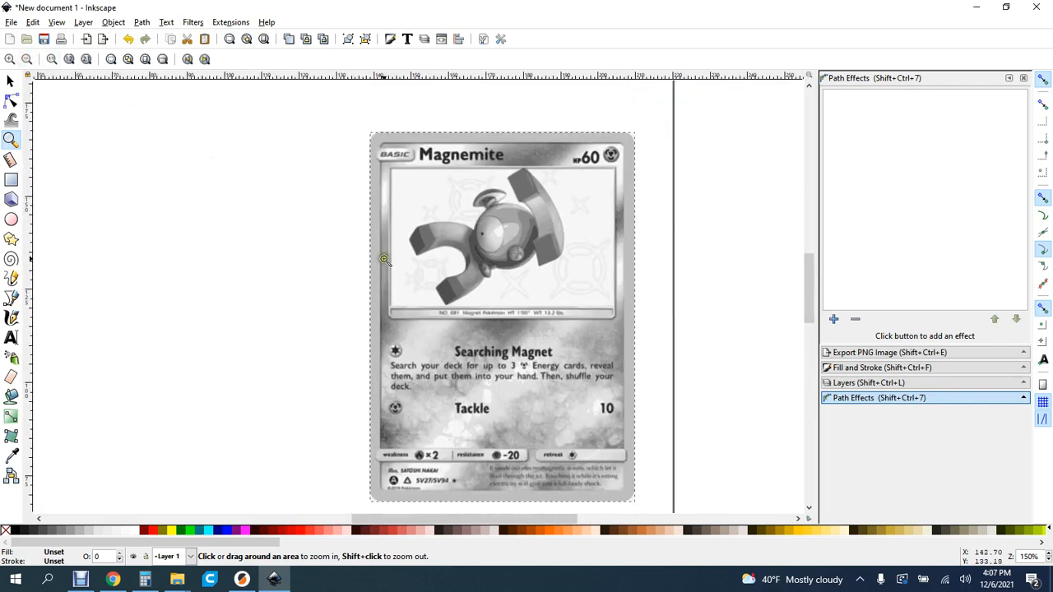
pyautogui.click(26, 58)
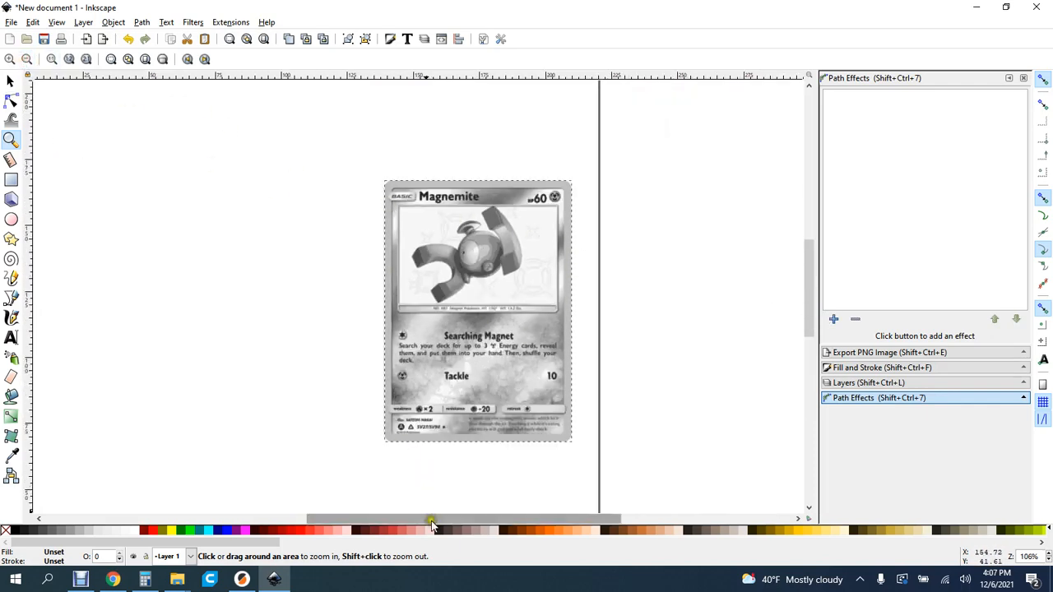
# Step: Move the traced grayscale card to the page's lower-left corner, at about X 7 mm and Y 6 mm
pyautogui.moveTo(430, 518); pyautogui.dragTo(364, 518)
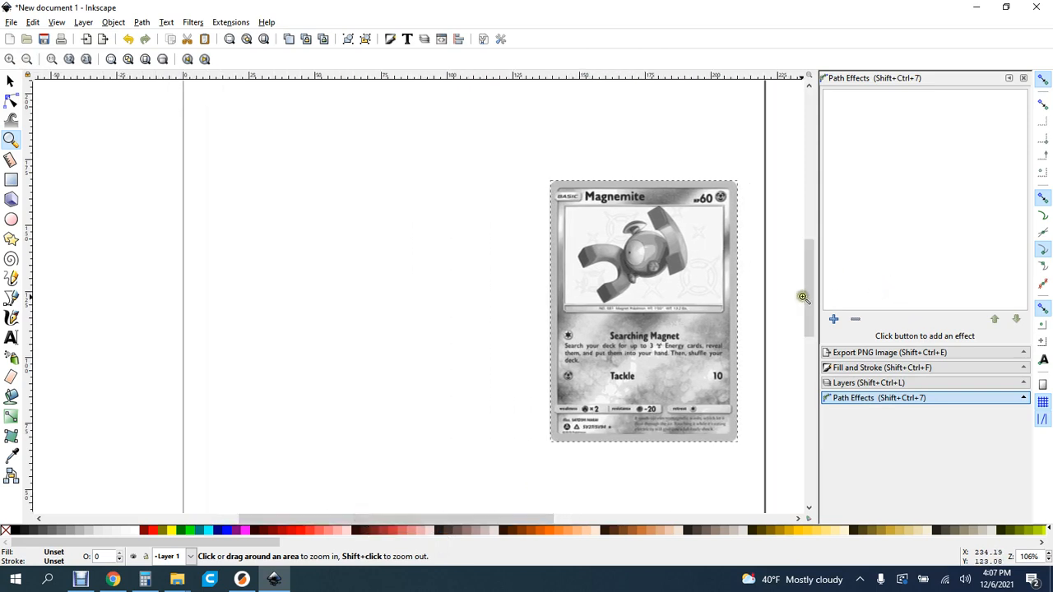
pyautogui.moveTo(807, 296)
pyautogui.mouseDown()
pyautogui.moveTo(811, 338)
pyautogui.moveTo(808, 316)
pyautogui.mouseUp()
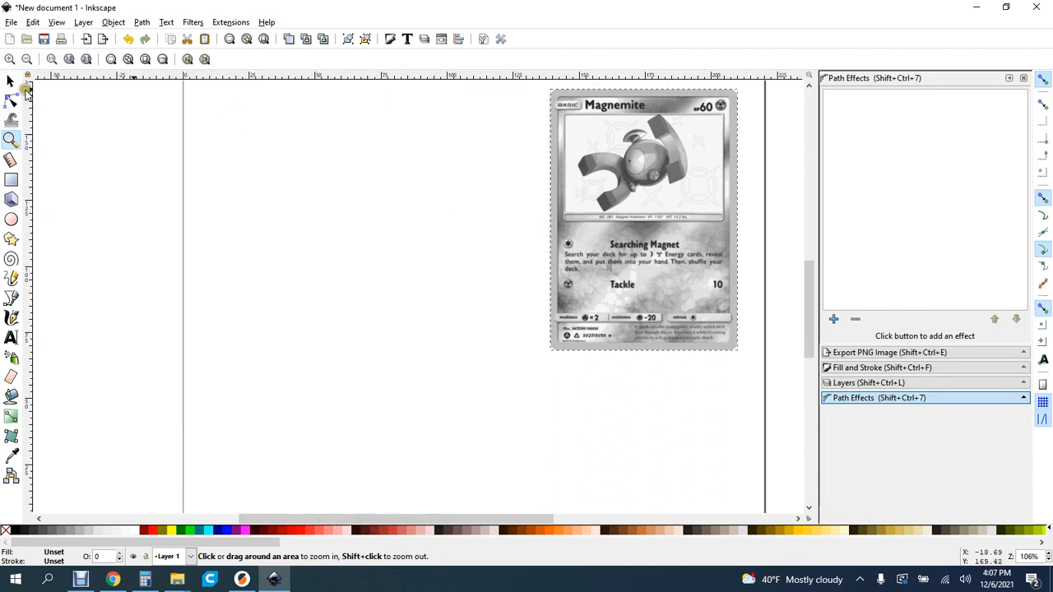
pyautogui.click(7, 81)
pyautogui.moveTo(627, 261); pyautogui.dragTo(288, 435)
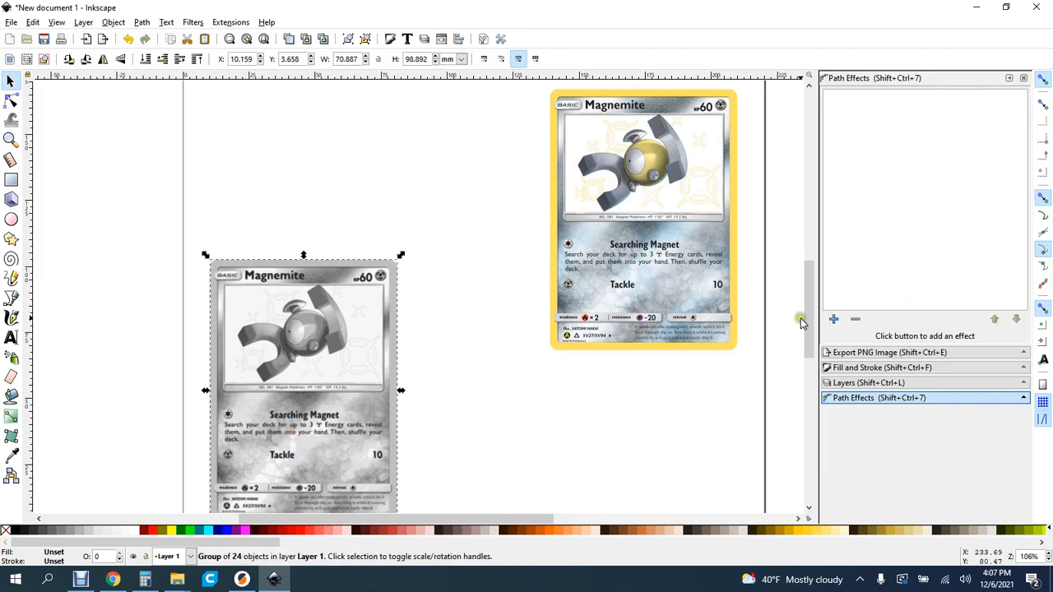
pyautogui.moveTo(808, 320); pyautogui.dragTo(811, 343)
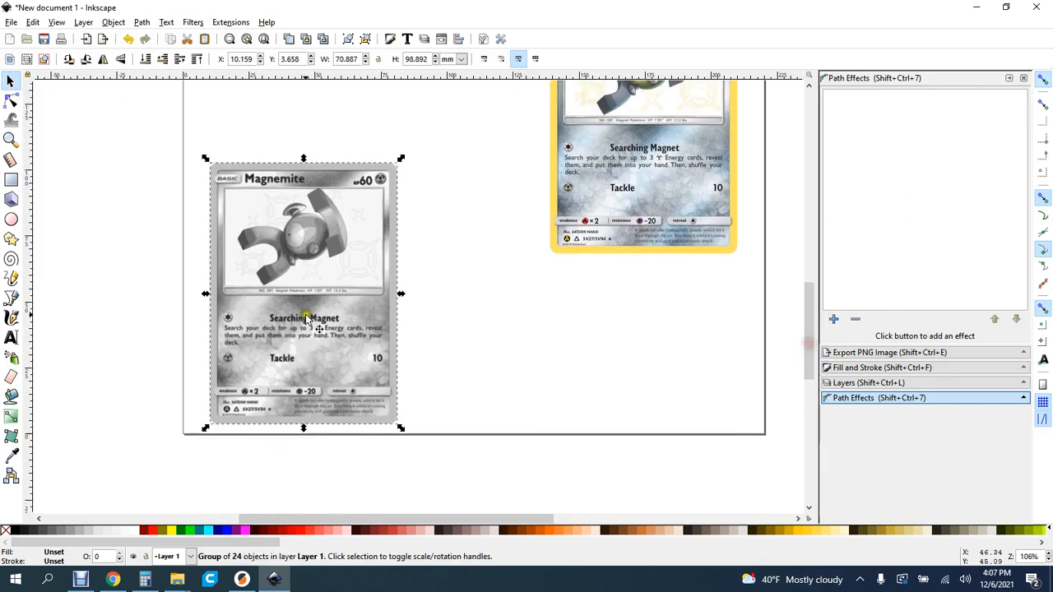
pyautogui.moveTo(318, 321); pyautogui.dragTo(305, 315)
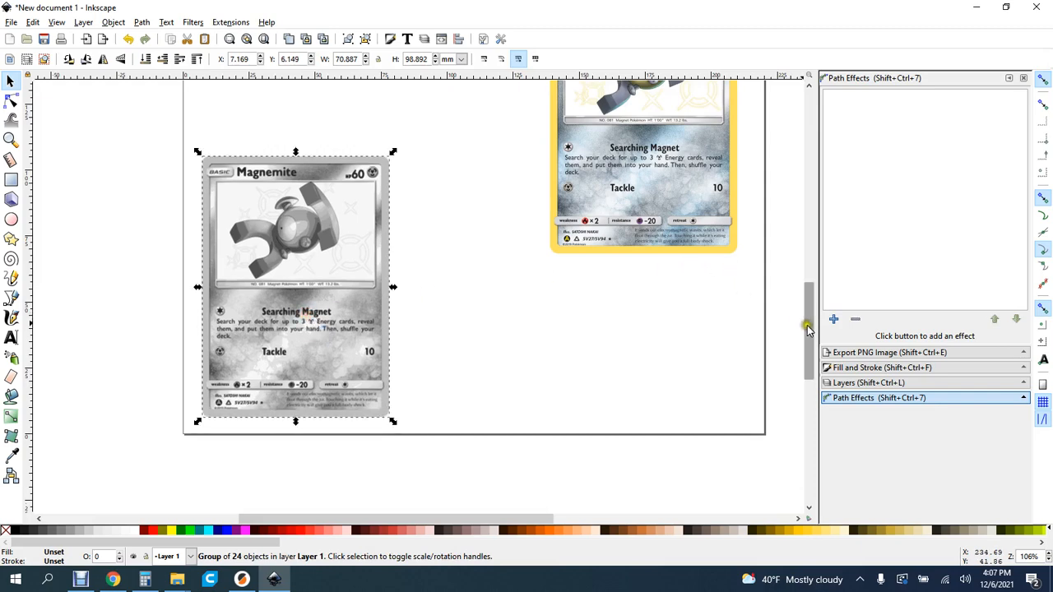
# Step: Delete the original color card image, keeping only the grayscale trace on the page
pyautogui.moveTo(806, 322); pyautogui.dragTo(803, 284)
pyautogui.click(602, 295)
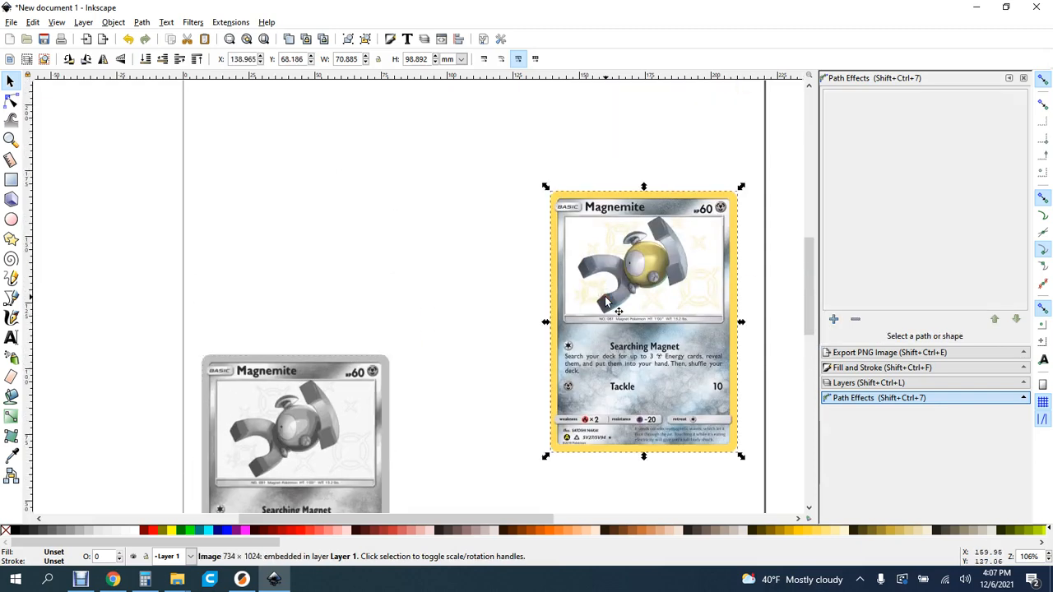
pyautogui.press('Delete')
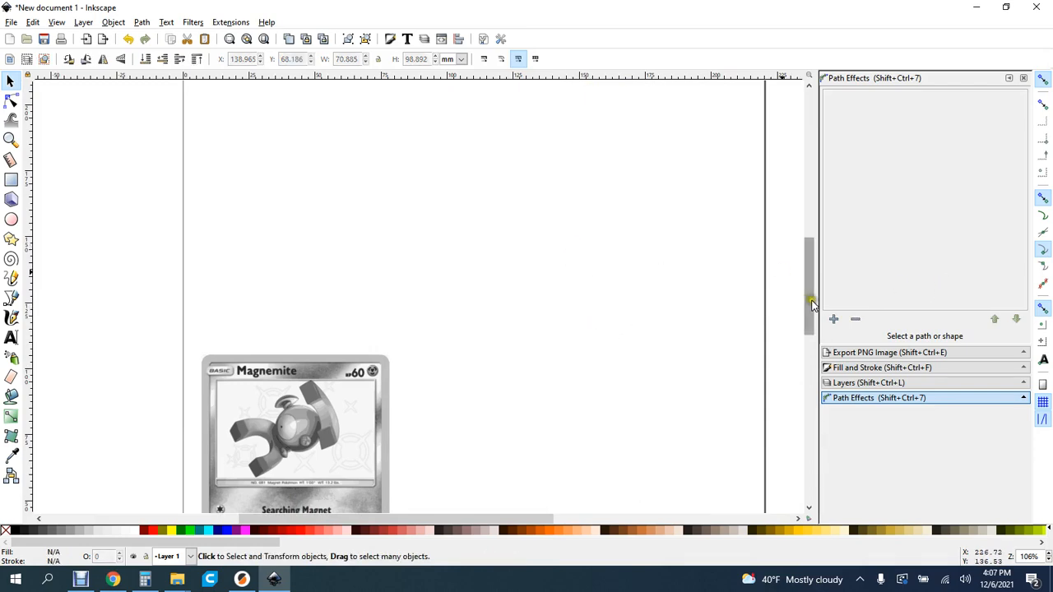
pyautogui.moveTo(810, 304); pyautogui.dragTo(812, 347)
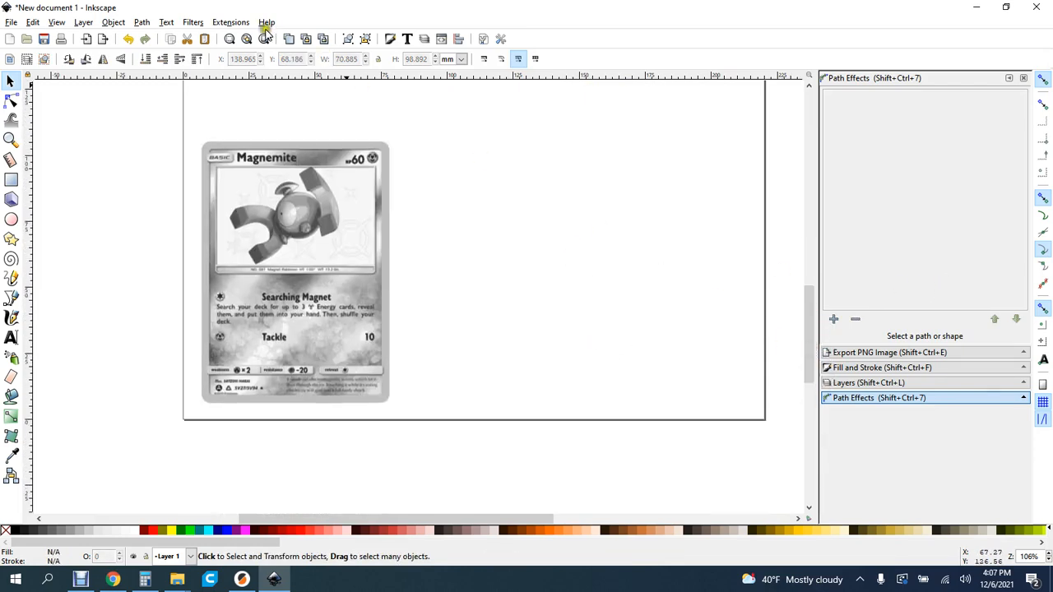
# Step: Open the 305 Engineering Raster 2 Laser GCode generator and check its Laser ON and Laser OFF commands
pyautogui.click(231, 23)
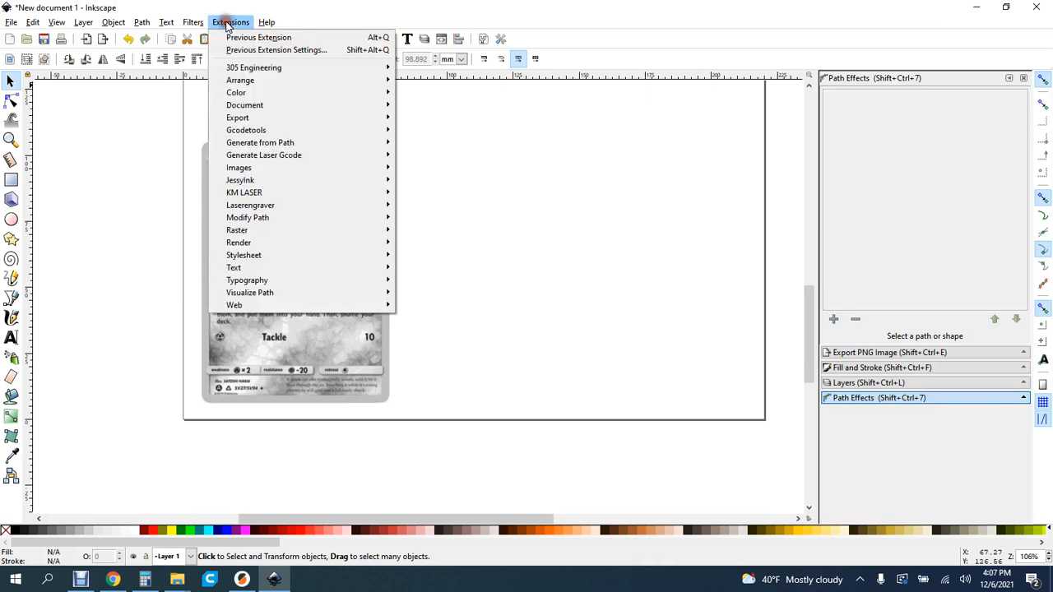
pyautogui.moveTo(241, 72)
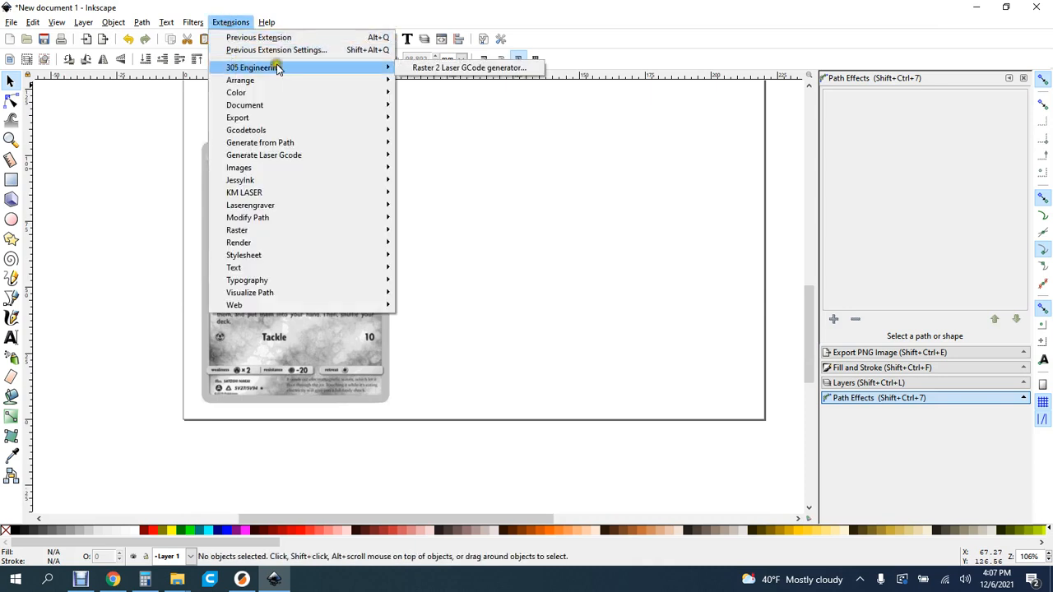
pyautogui.click(473, 69)
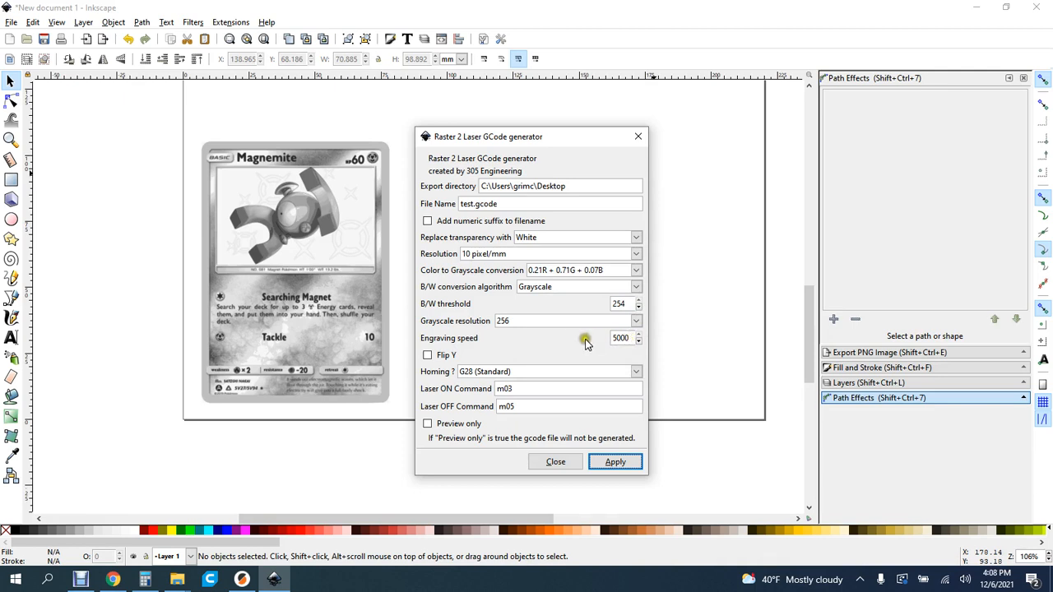
pyautogui.click(512, 388)
pyautogui.doubleClick(503, 406)
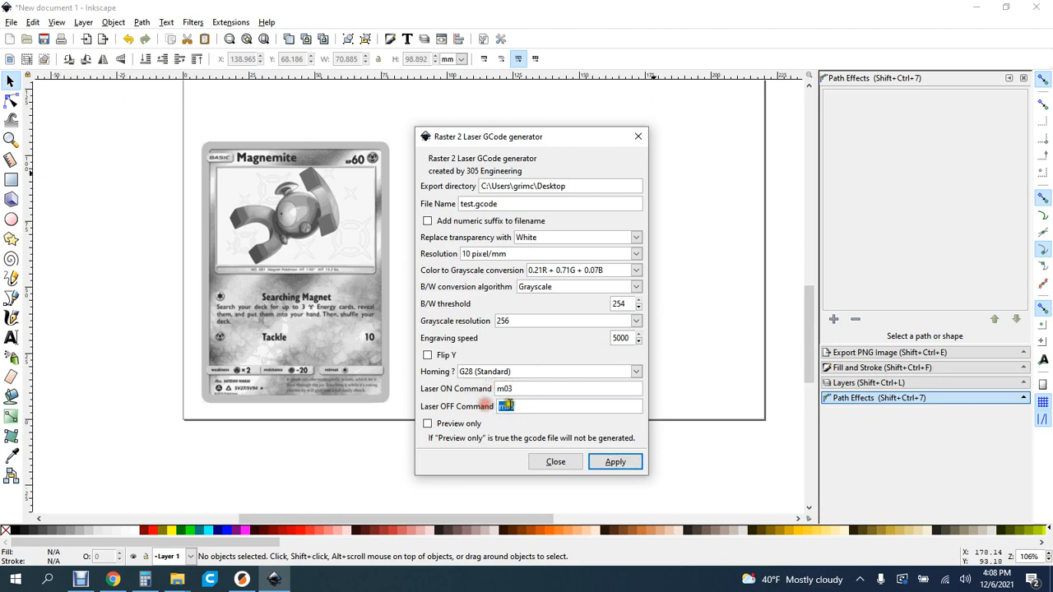
pyautogui.click(534, 405)
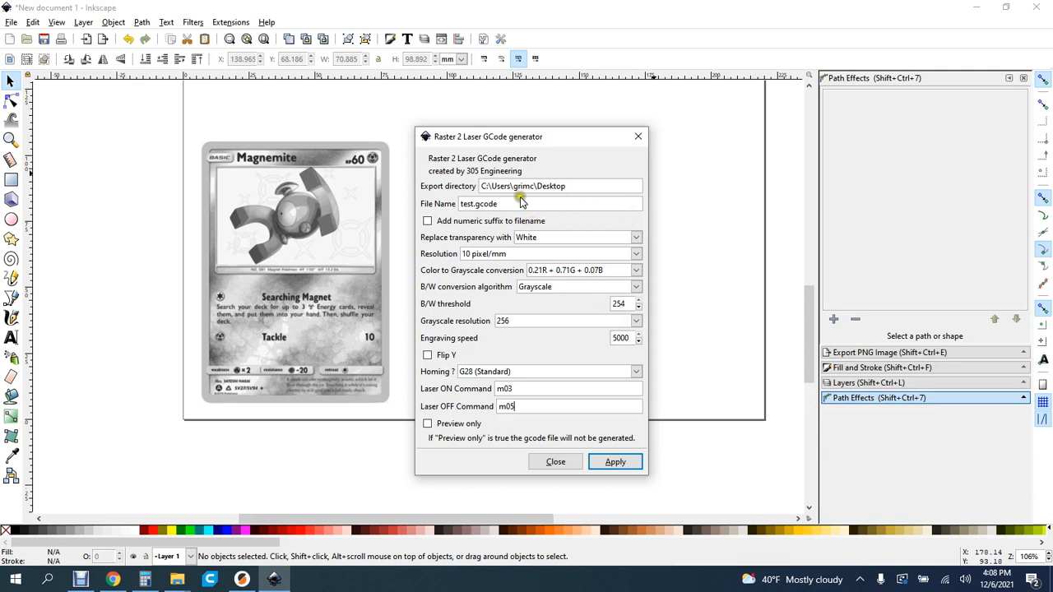
# Step: Generate the laser G-code as test.gcode in the Desktop folder, close the generator and show the desktop
pyautogui.moveTo(571, 185); pyautogui.dragTo(458, 205)
pyautogui.click(581, 183)
pyautogui.click(513, 204)
pyautogui.click(613, 463)
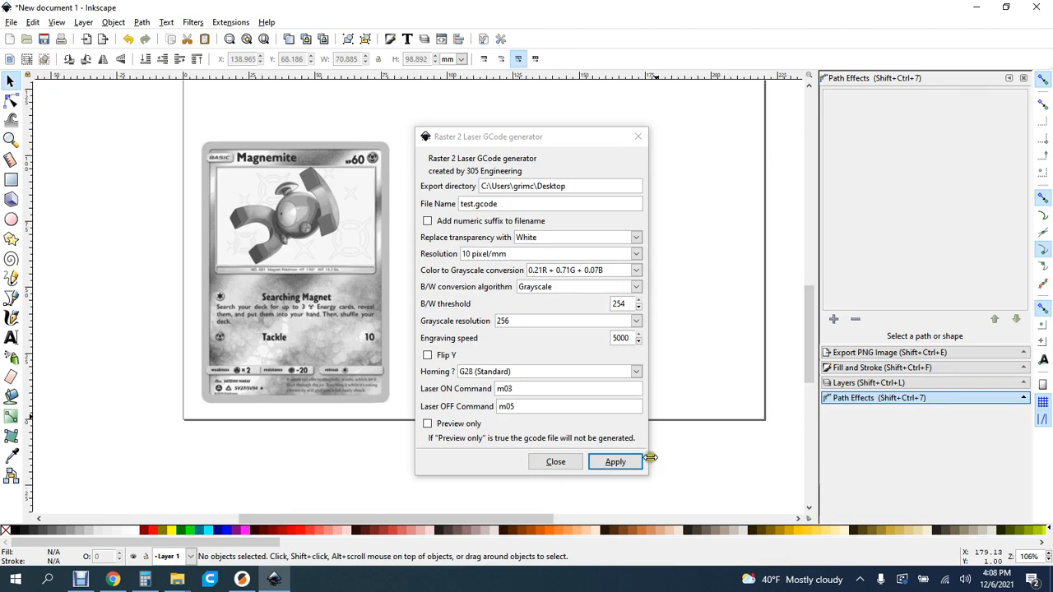
pyautogui.click(554, 463)
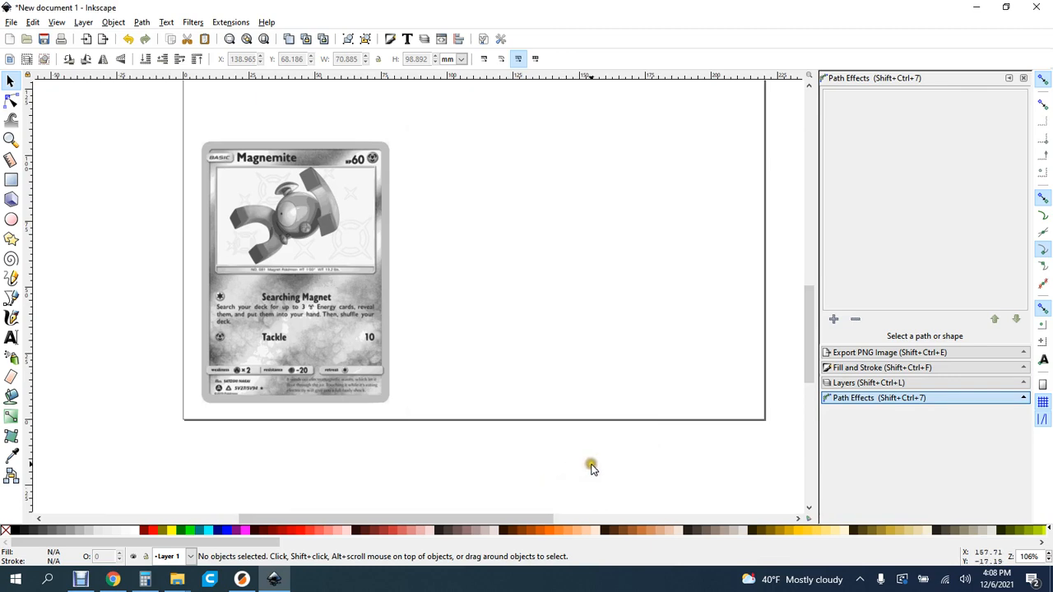
pyautogui.click(1051, 585)
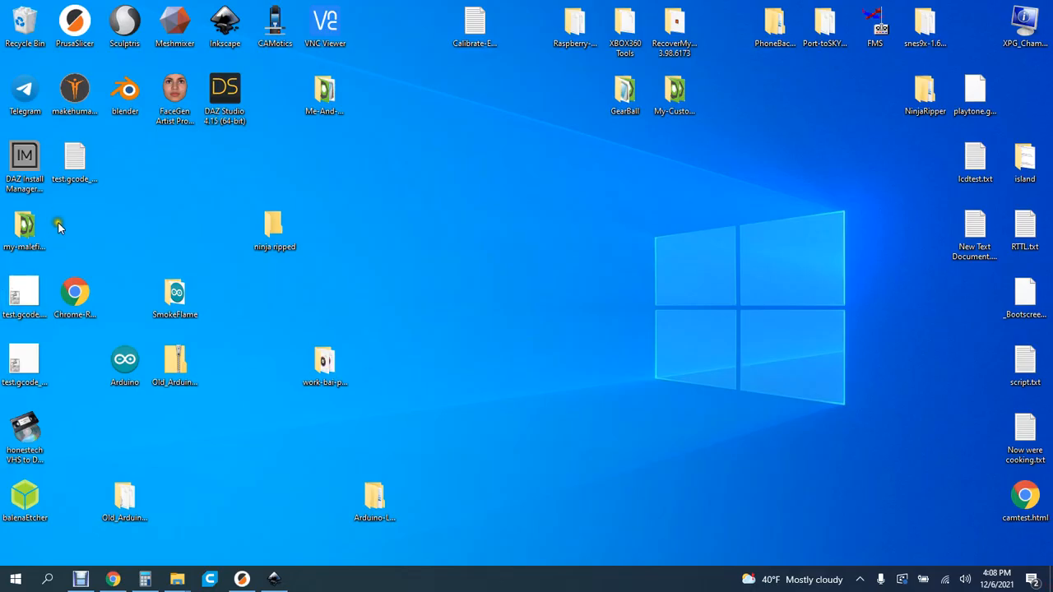
# Step: Open the test.gcode_Gray_256_preview.png image, examine the card's text and shading up close, and close it
pyautogui.doubleClick(26, 363)
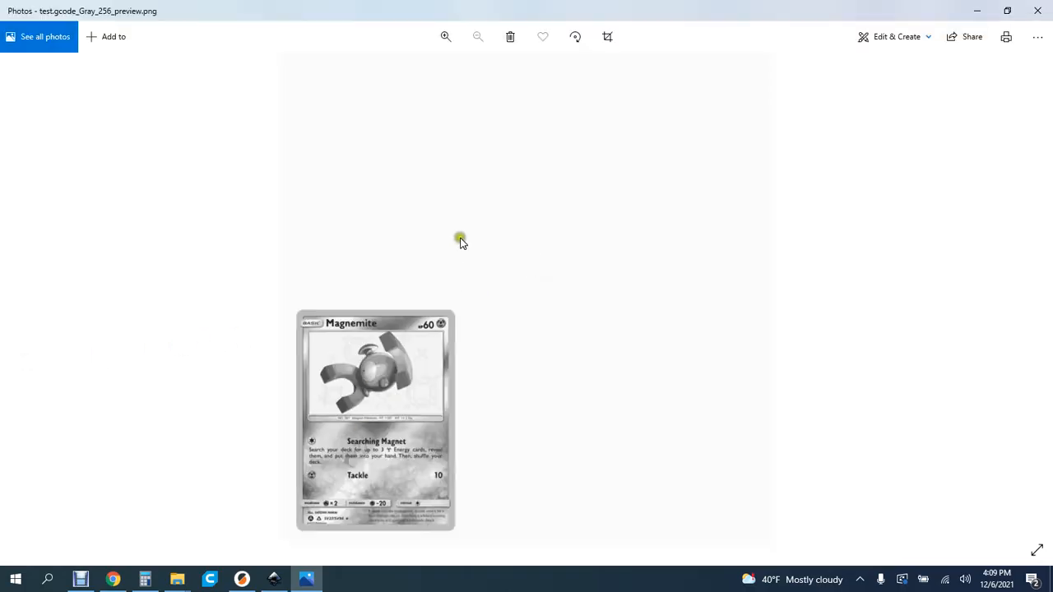
pyautogui.click(445, 36)
pyautogui.click(445, 36)
pyautogui.moveTo(335, 386); pyautogui.dragTo(636, 107)
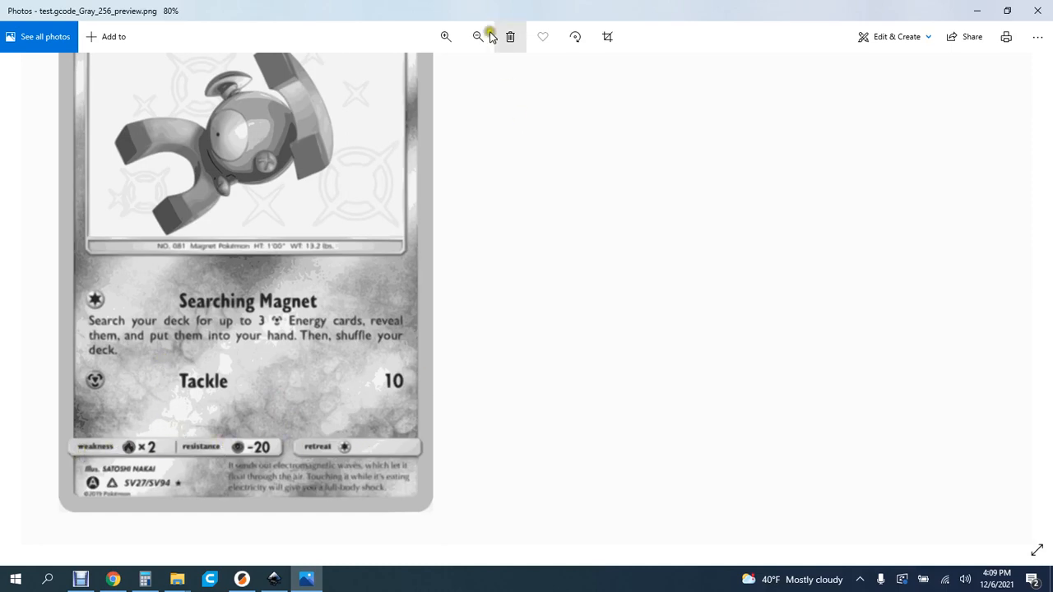
pyautogui.click(445, 36)
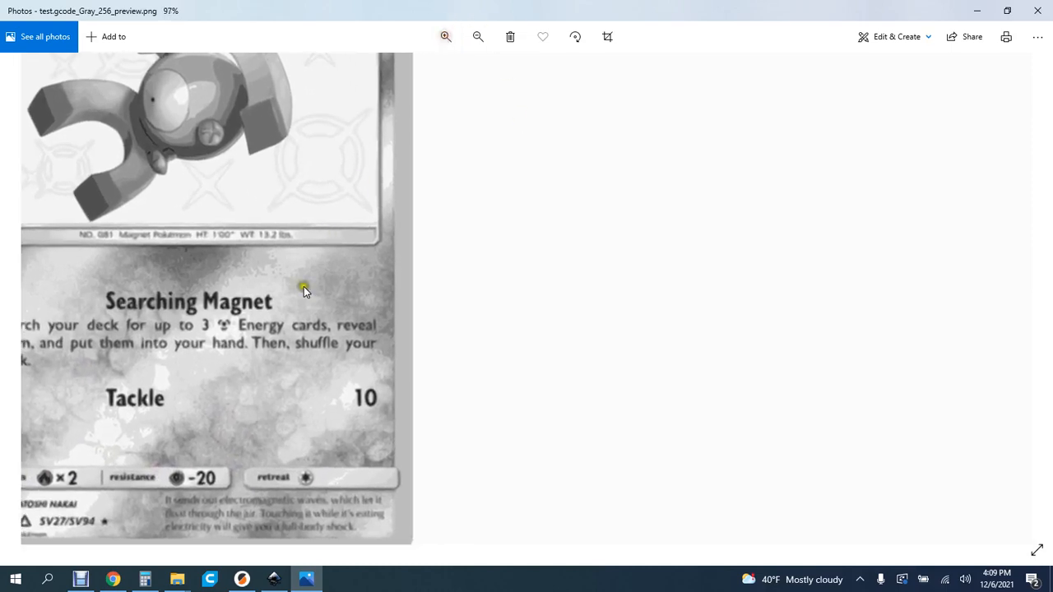
pyautogui.moveTo(303, 286); pyautogui.dragTo(434, 227)
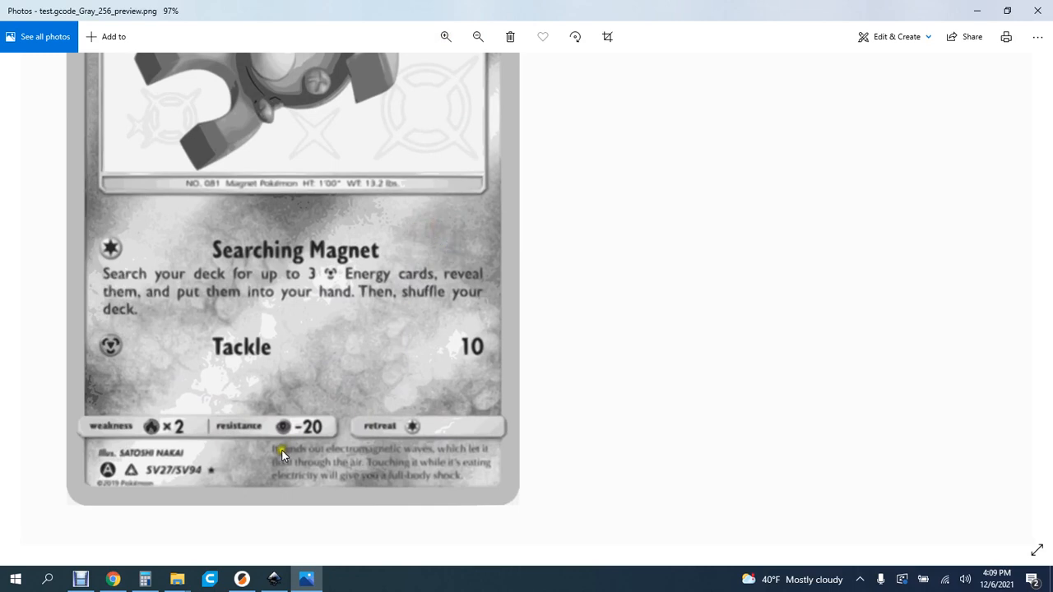
pyautogui.click(445, 36)
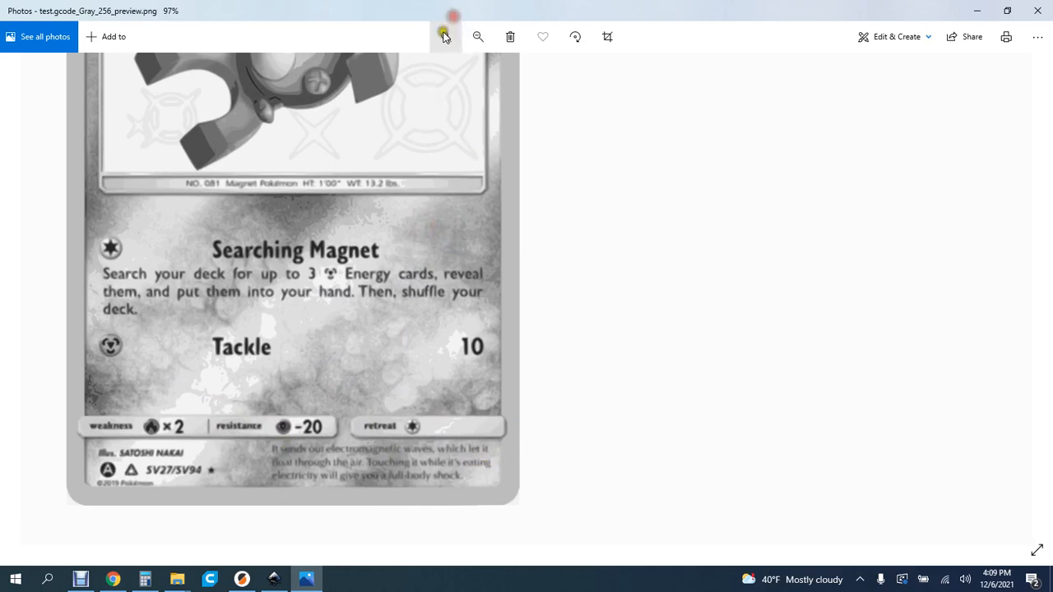
pyautogui.moveTo(340, 366); pyautogui.dragTo(446, 264)
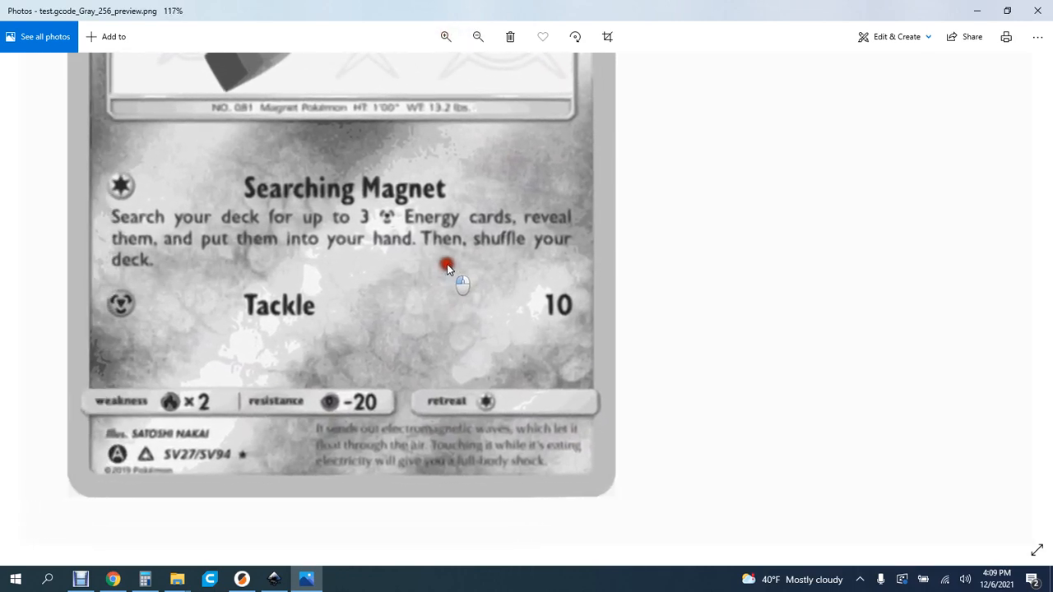
pyautogui.click(445, 36)
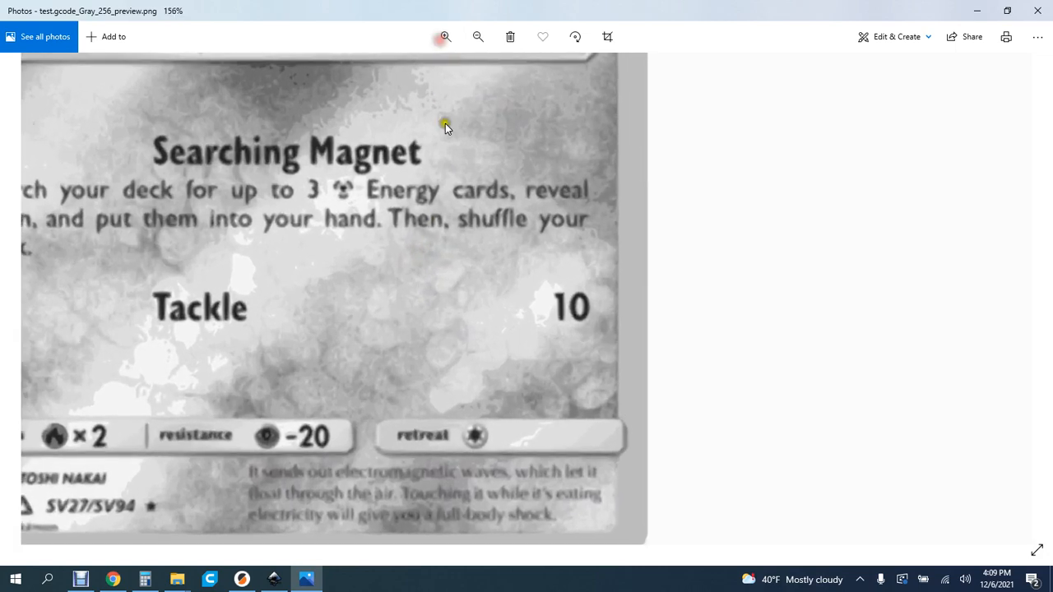
pyautogui.moveTo(425, 364); pyautogui.dragTo(491, 302)
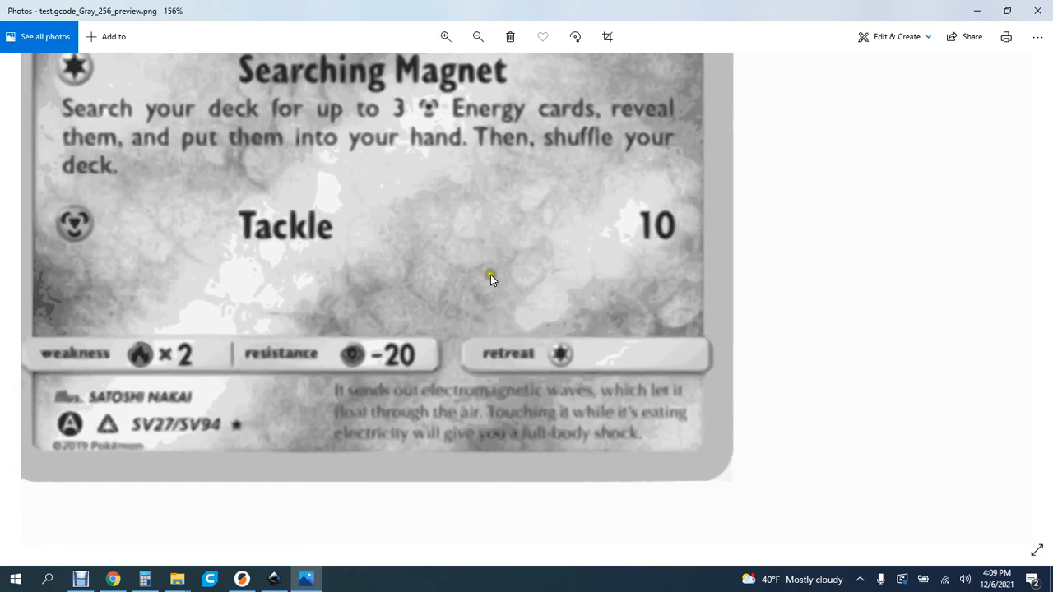
pyautogui.click(445, 36)
pyautogui.click(445, 36)
pyautogui.moveTo(416, 348); pyautogui.dragTo(329, 290)
pyautogui.click(478, 36)
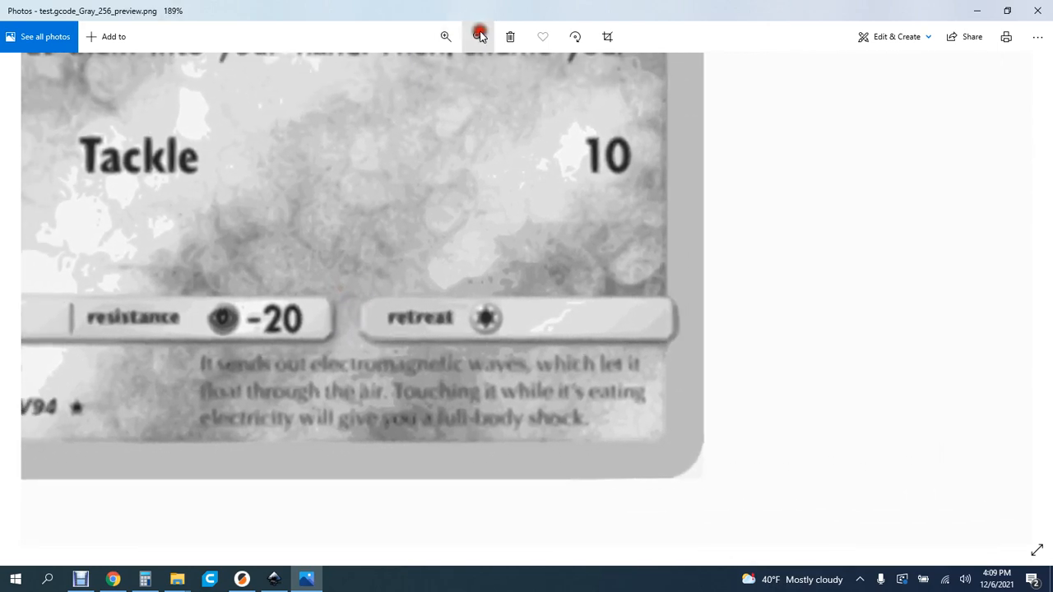
pyautogui.click(478, 37)
pyautogui.click(478, 36)
pyautogui.click(477, 36)
pyautogui.click(478, 37)
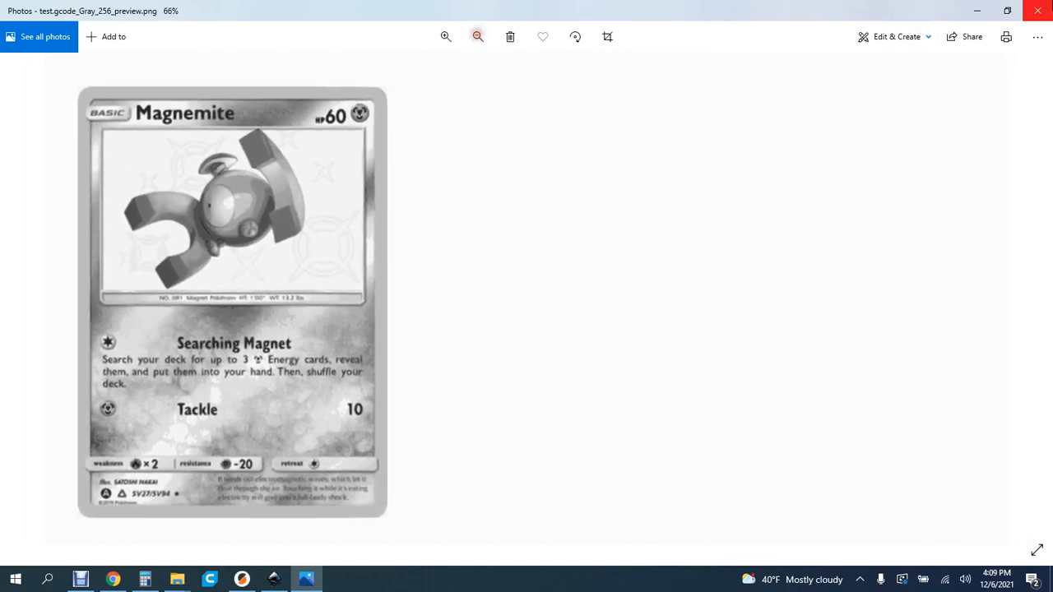
pyautogui.click(1043, 10)
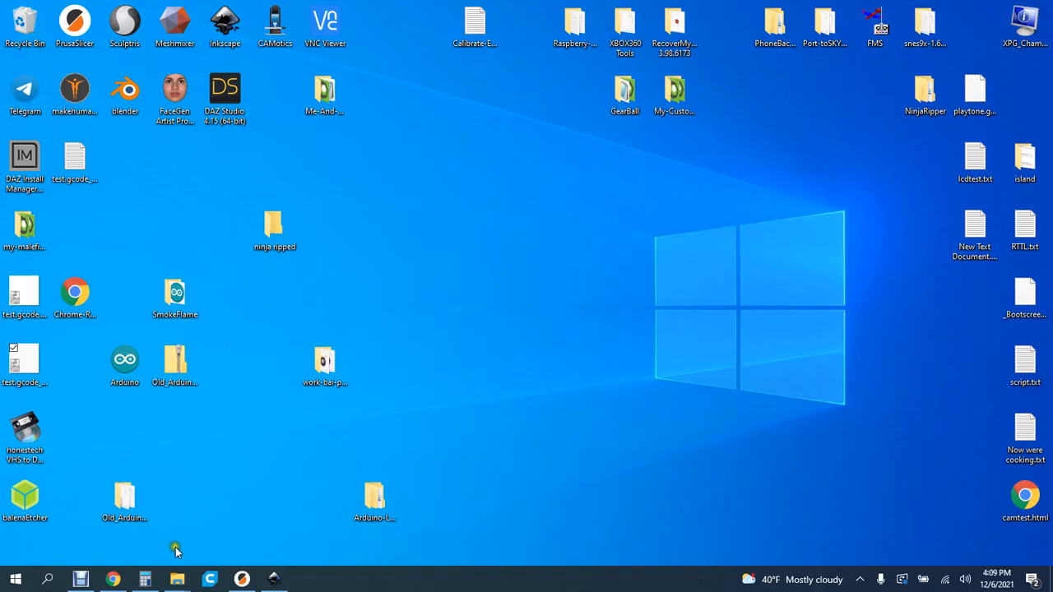
# Step: Launch CAMotics from the desktop and turn on the tool path intensity display for laser paths
pyautogui.doubleClick(272, 33)
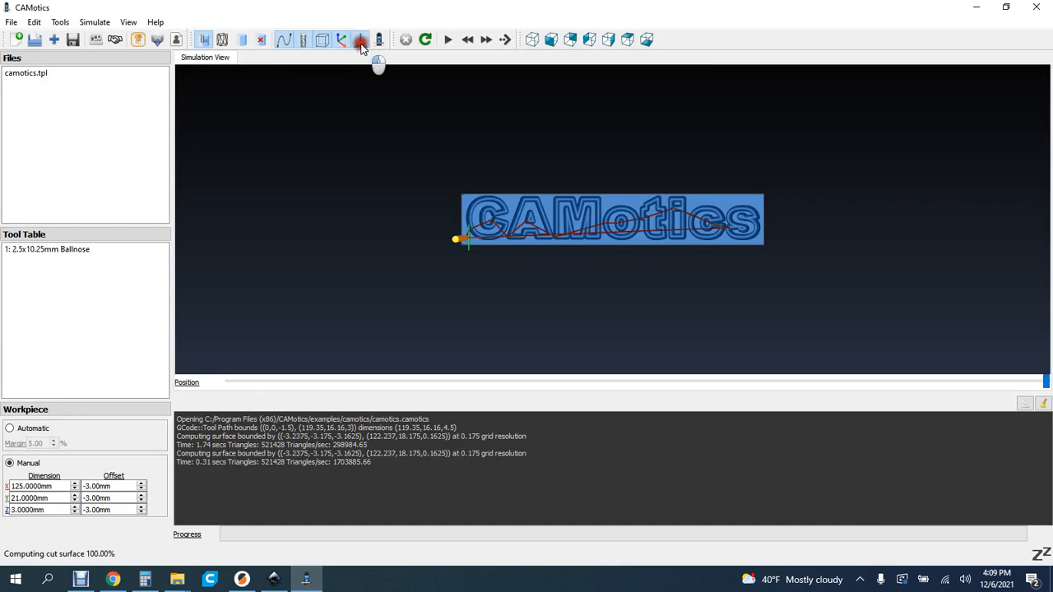
pyautogui.click(361, 45)
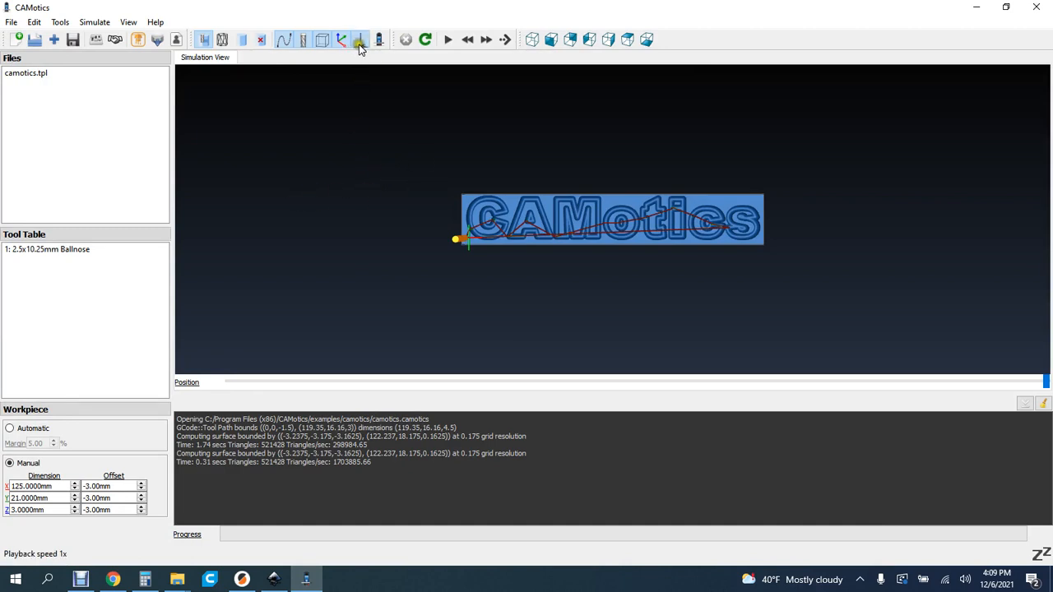
pyautogui.click(12, 22)
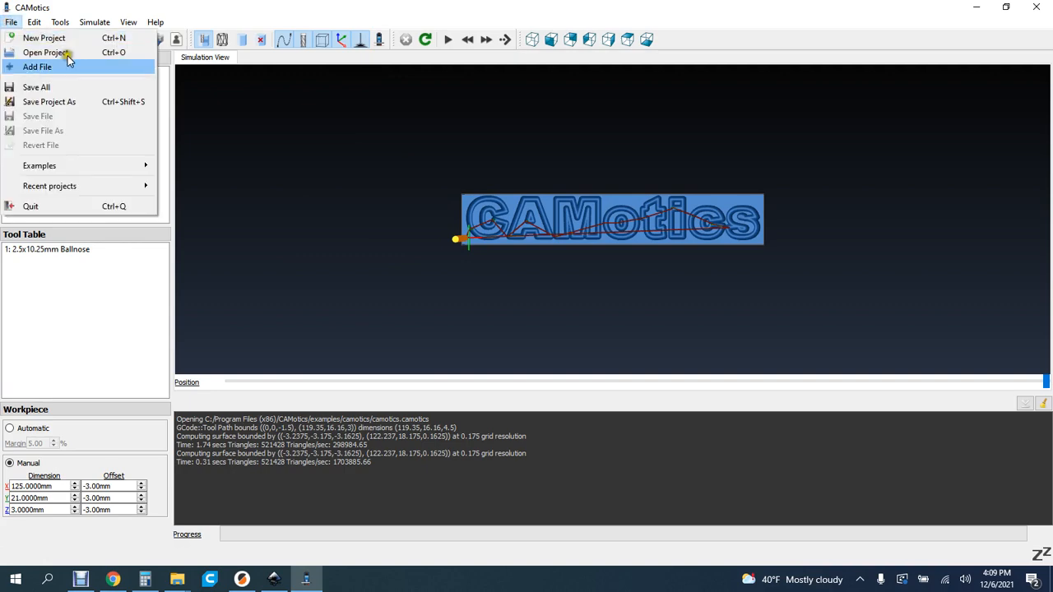
# Step: Return to the desktop and rename the generated G-code text file to test.gcode, accepting the extension change
pyautogui.click(1049, 583)
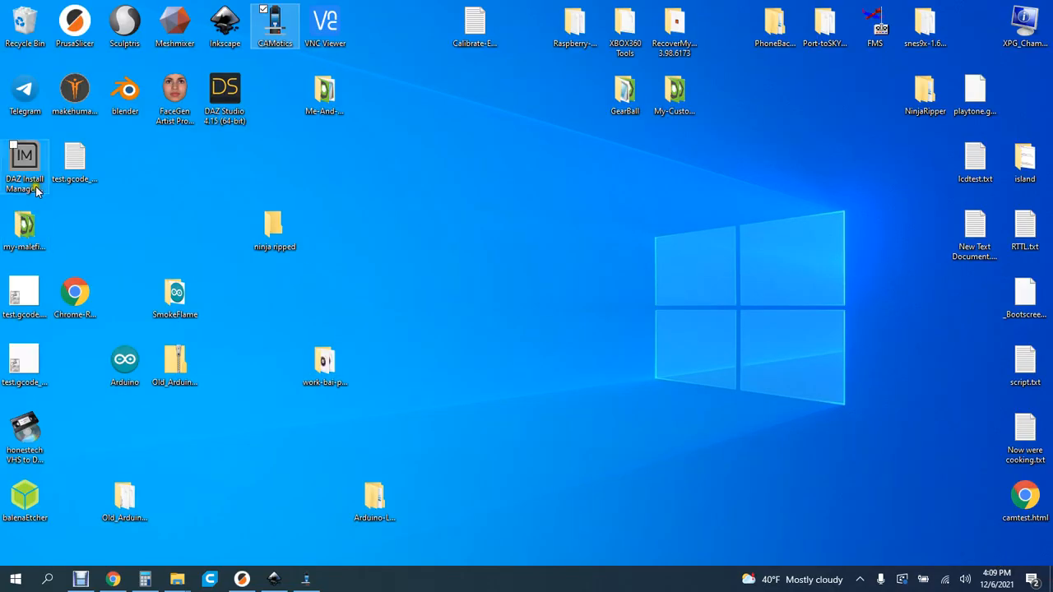
pyautogui.rightClick(80, 163)
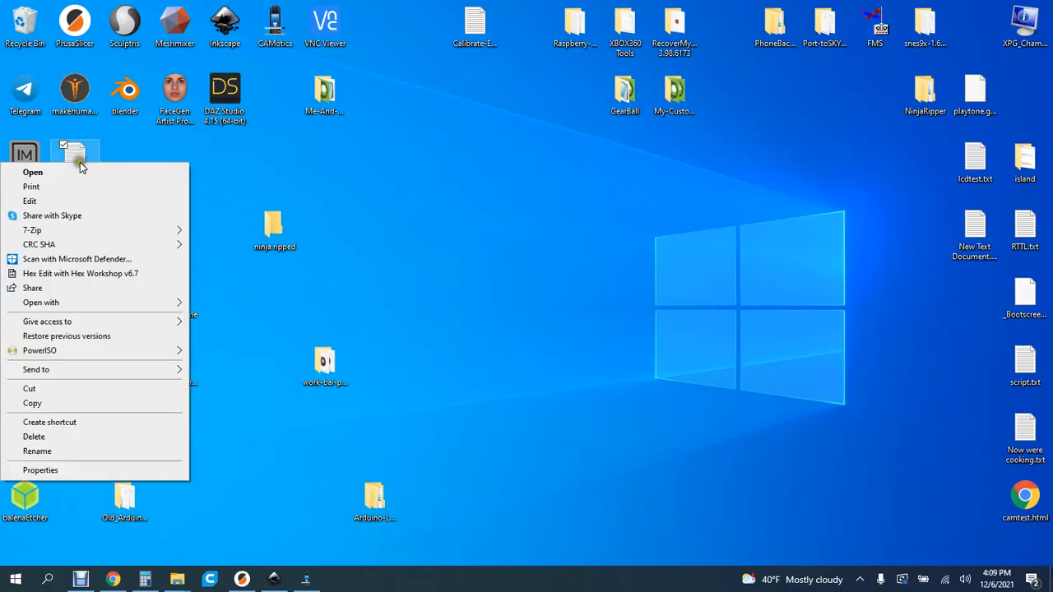
pyautogui.click(61, 452)
pyautogui.moveTo(84, 199); pyautogui.dragTo(88, 183)
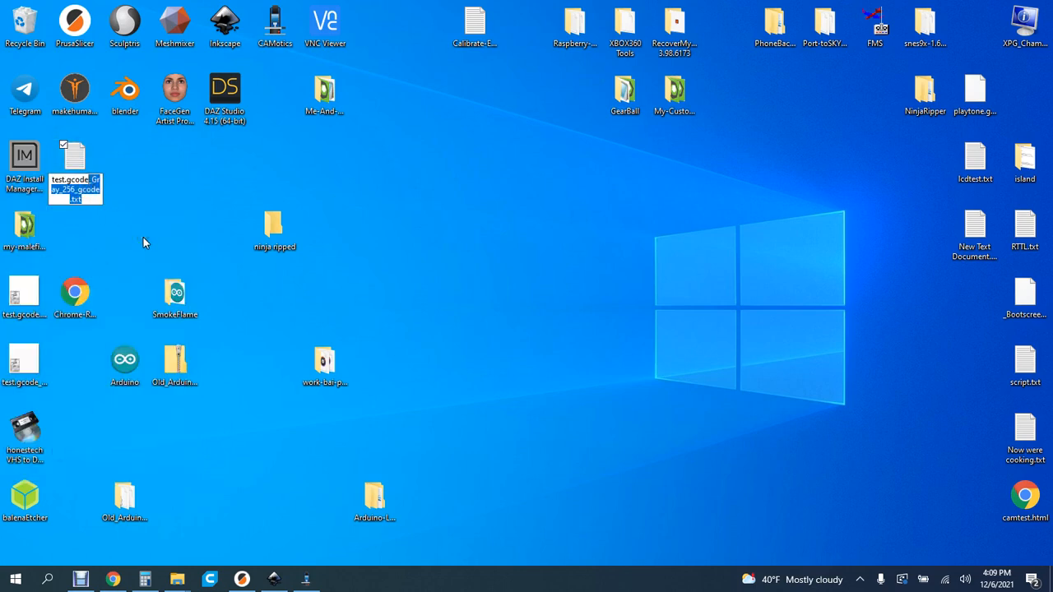
pyautogui.press('Delete')
pyautogui.press('Return')
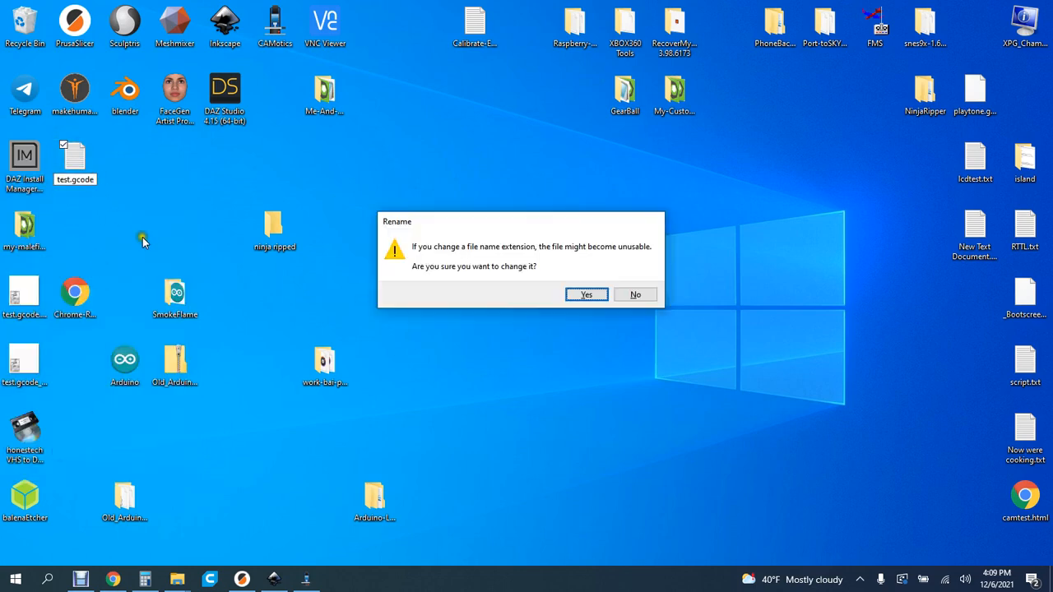
pyautogui.click(585, 295)
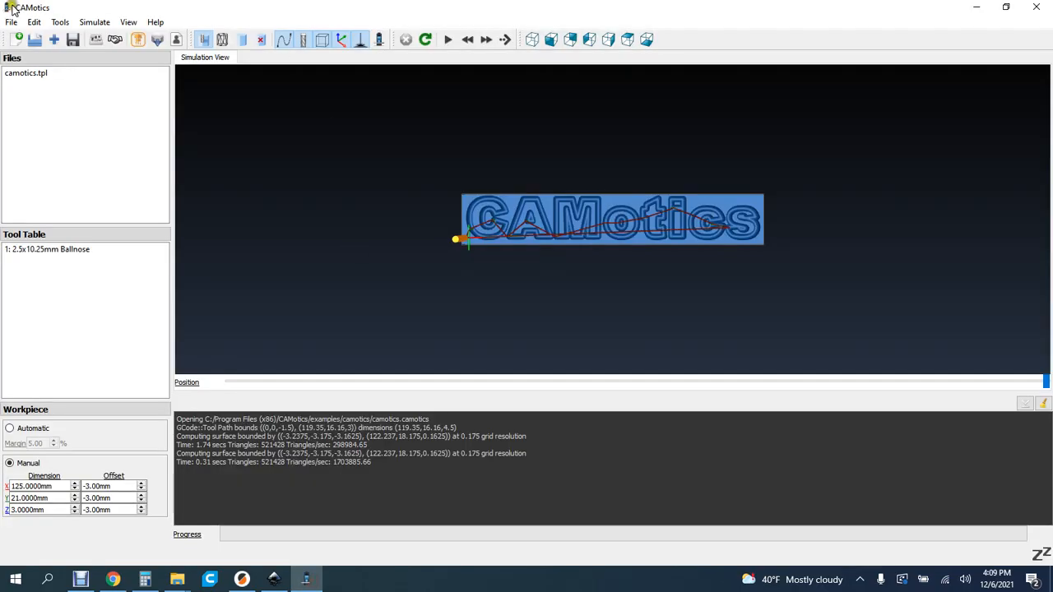
# Step: Open test.gcode from the Desktop in CAMotics as a new Metric (mm) project with the Default tool table
pyautogui.click(9, 24)
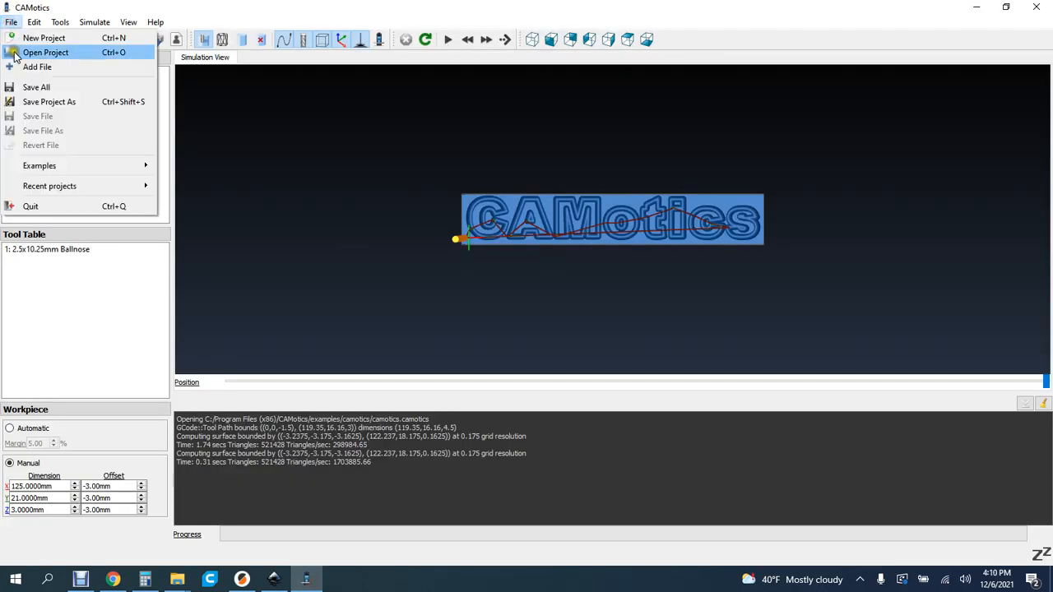
pyautogui.click(45, 52)
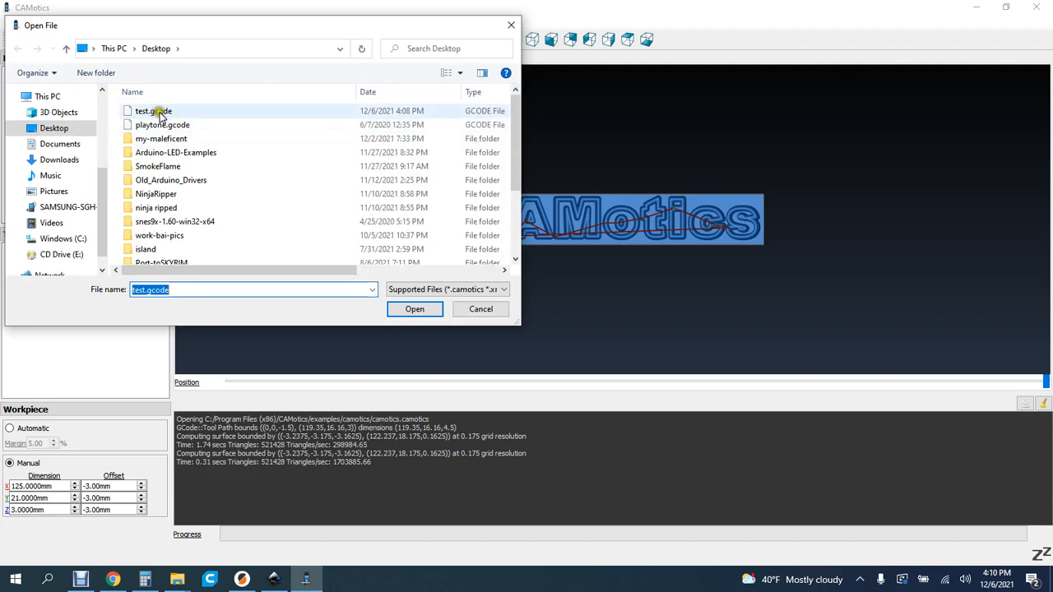
pyautogui.click(159, 115)
pyautogui.click(415, 310)
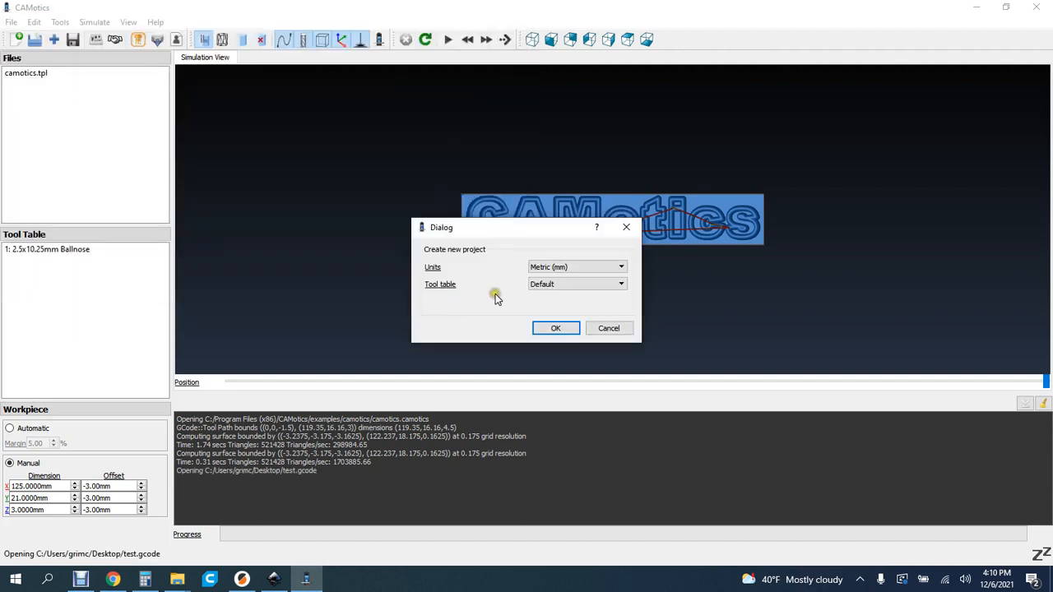
pyautogui.click(555, 327)
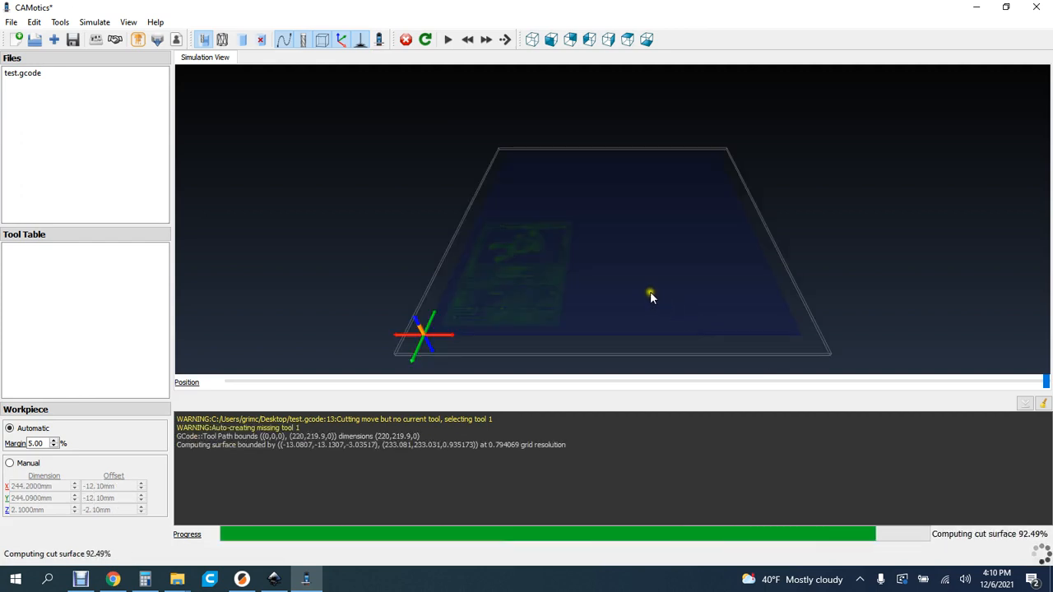
# Step: Enlarge the simulation view over the console and examine the card's engraving tool path from several angles
pyautogui.scroll(5, 634, 307)
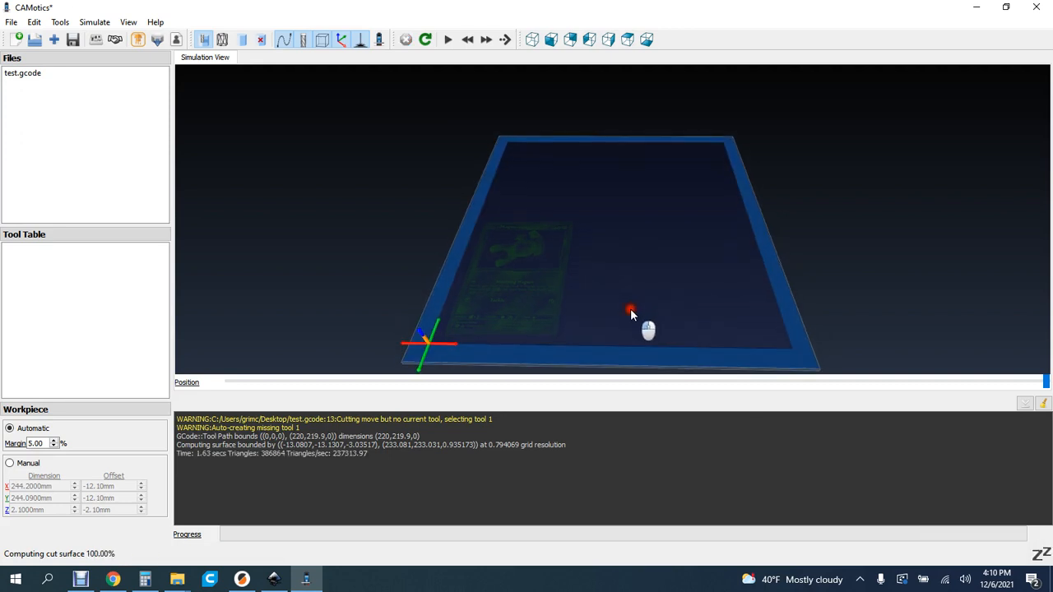
pyautogui.moveTo(581, 326); pyautogui.dragTo(608, 526)
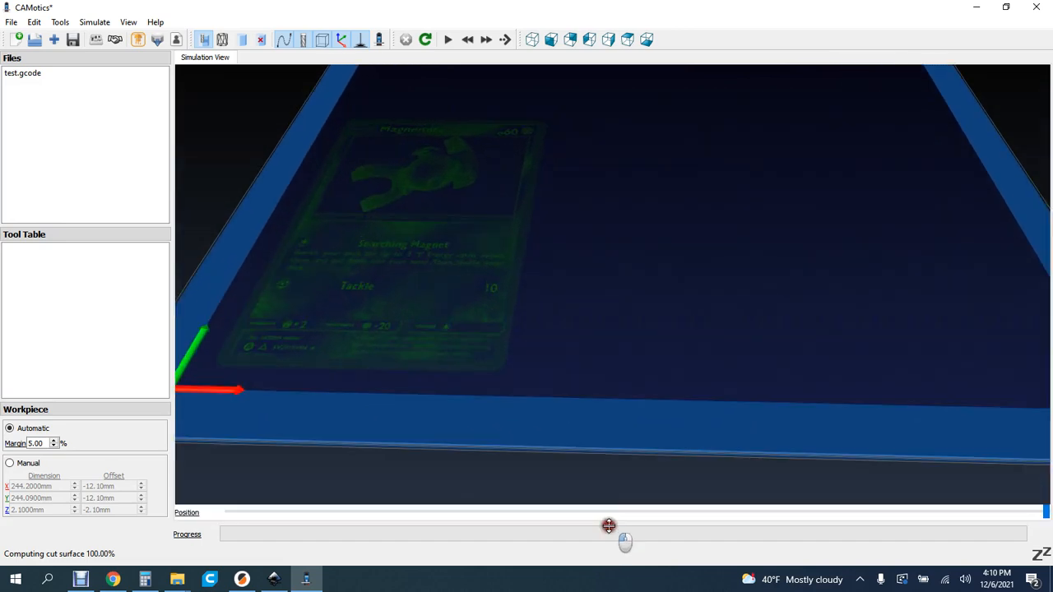
pyautogui.moveTo(553, 329); pyautogui.dragTo(676, 322)
pyautogui.scroll(4, 485, 352)
pyautogui.moveTo(756, 304); pyautogui.dragTo(680, 292)
pyautogui.moveTo(643, 337); pyautogui.dragTo(602, 300)
pyautogui.moveTo(685, 201); pyautogui.dragTo(574, 320)
pyautogui.scroll(-3, 572, 318)
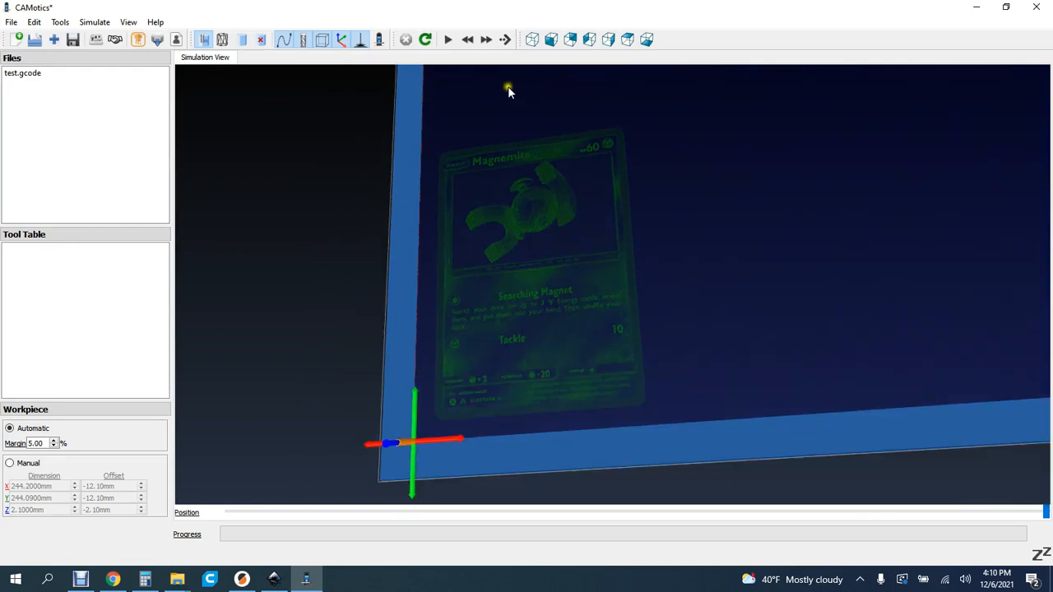
# Step: Play the engraving simulation from the start and raise the playback speed to 64x
pyautogui.click(444, 41)
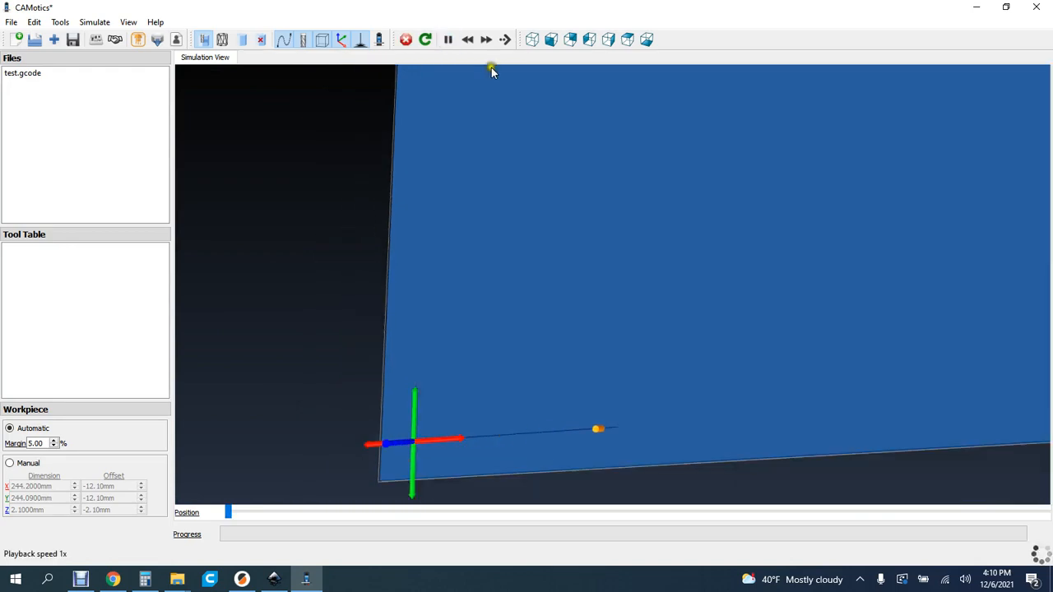
pyautogui.click(486, 40)
pyautogui.click(486, 41)
pyautogui.click(486, 41)
pyautogui.click(485, 41)
pyautogui.click(485, 41)
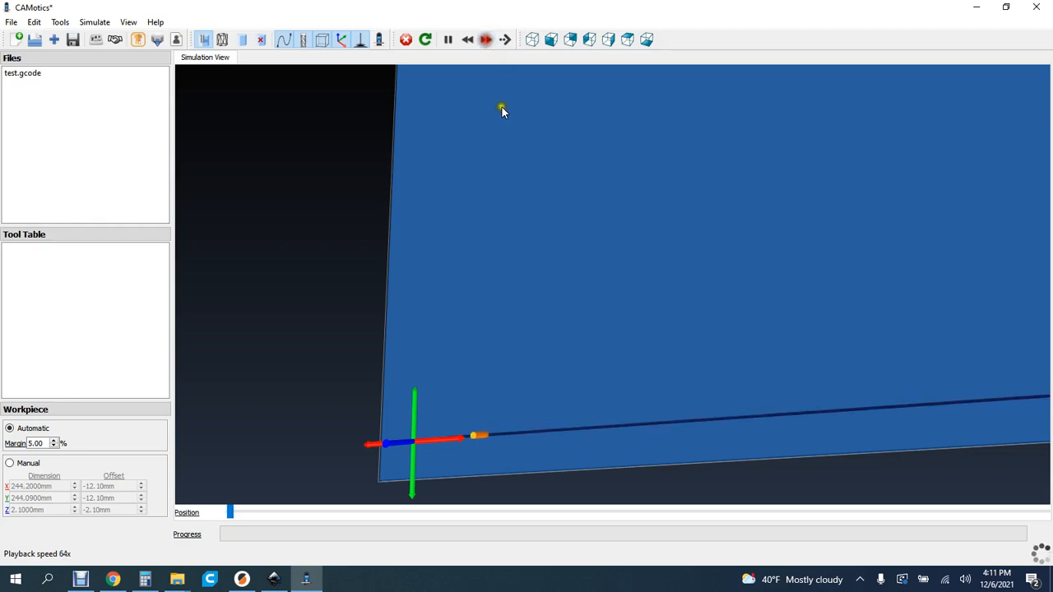
# Step: Watch the simulated laser passes build up the card's lower rows near the workpiece origin
pyautogui.scroll(3, 600, 194)
pyautogui.scroll(-5, 599, 196)
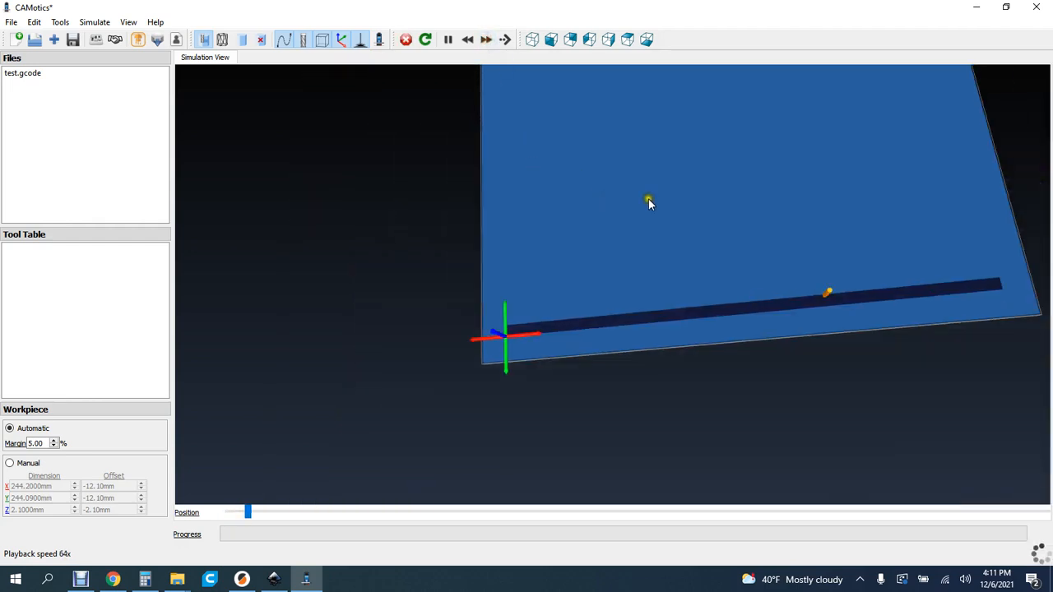
pyautogui.scroll(2, 585, 212)
pyautogui.scroll(1, 572, 222)
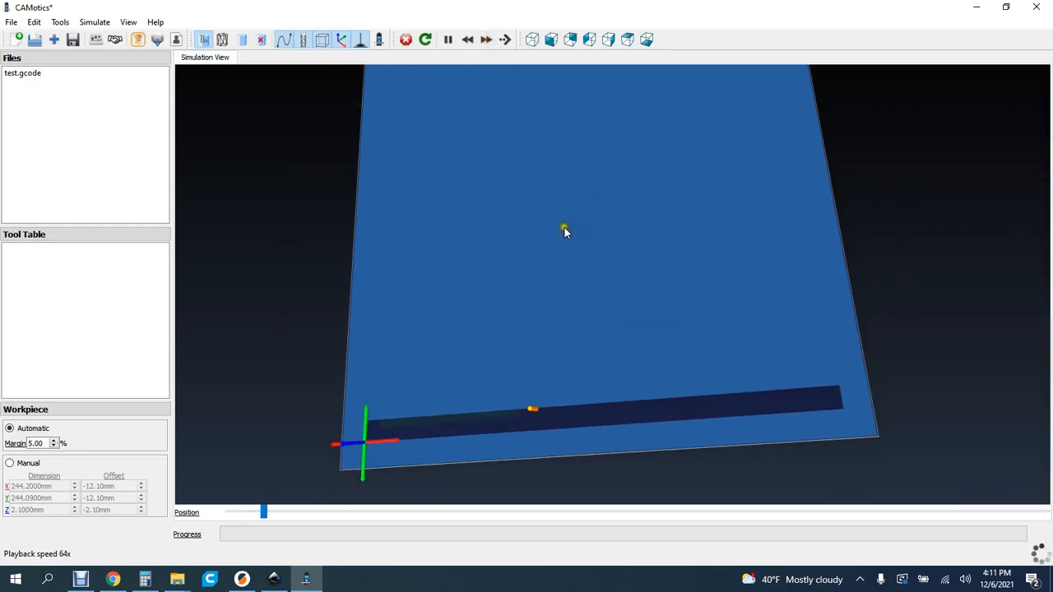
pyautogui.scroll(2, 489, 329)
pyautogui.scroll(2, 489, 329)
pyautogui.moveTo(490, 331); pyautogui.dragTo(563, 288)
pyautogui.scroll(2, 529, 305)
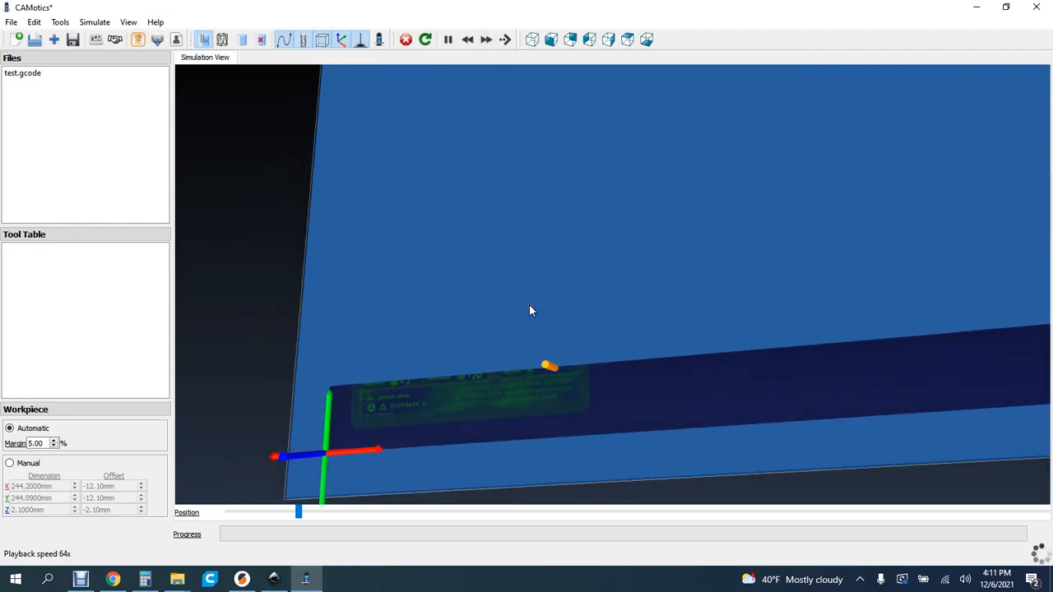
# Step: Compare the tool path with the intensity display off and on, and follow the simulation up the card
pyautogui.click(362, 41)
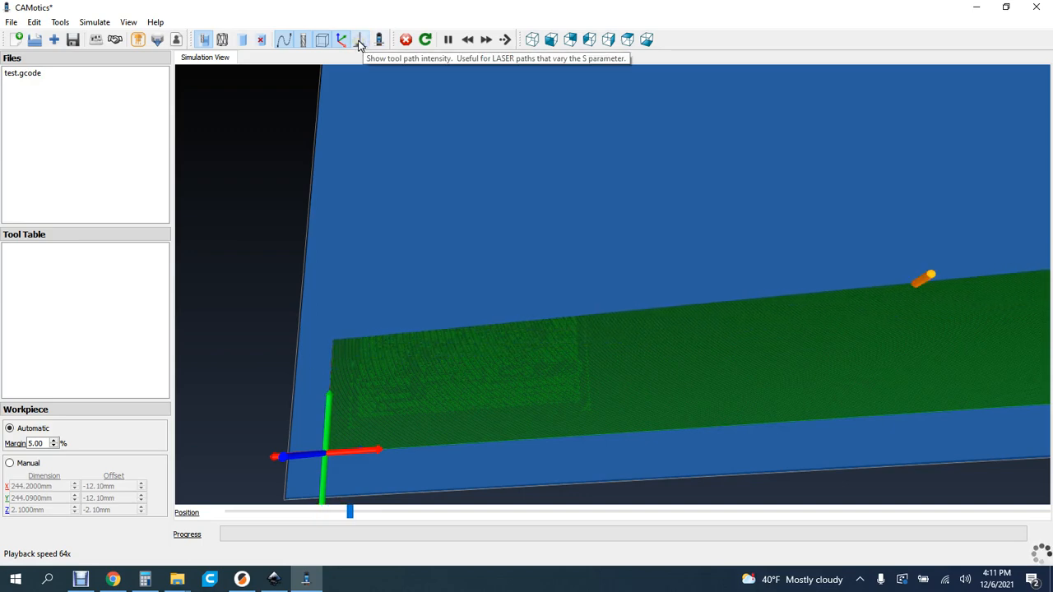
pyautogui.click(360, 41)
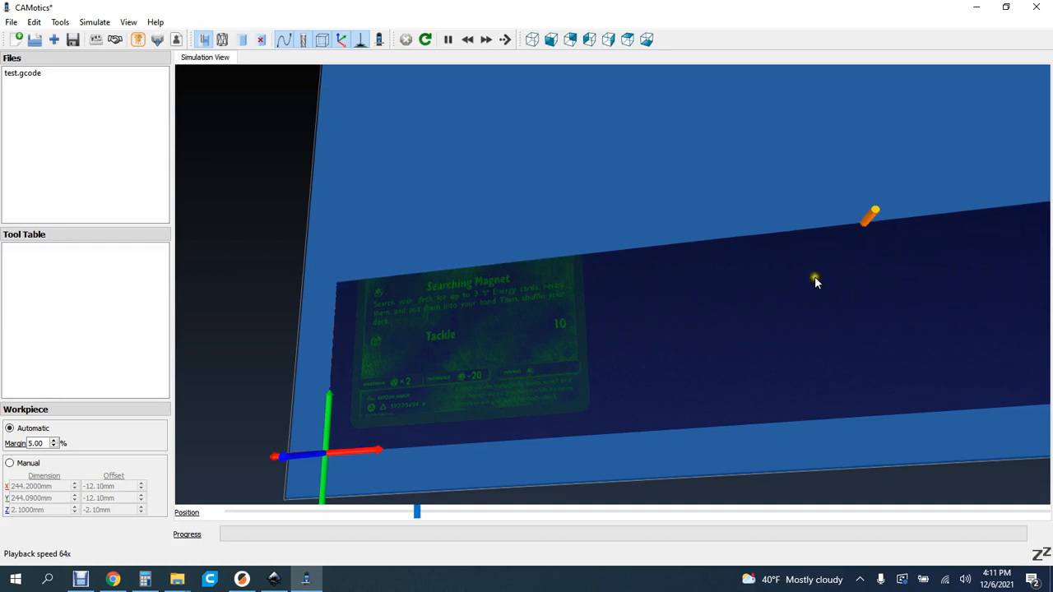
pyautogui.scroll(1, 813, 276)
pyautogui.scroll(-2, 794, 264)
pyautogui.scroll(-2, 792, 263)
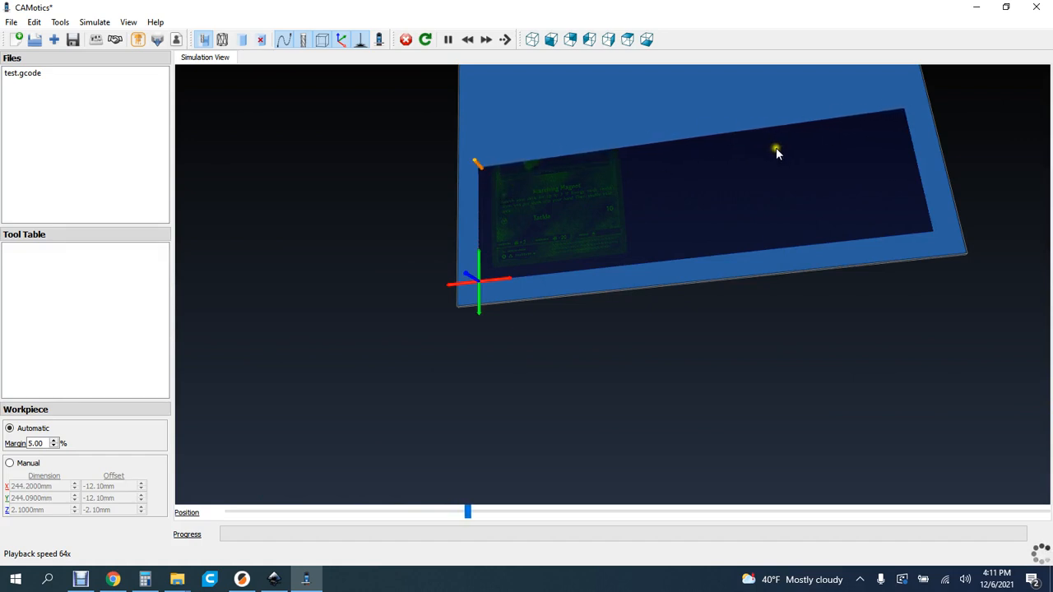
pyautogui.moveTo(775, 148); pyautogui.dragTo(654, 191)
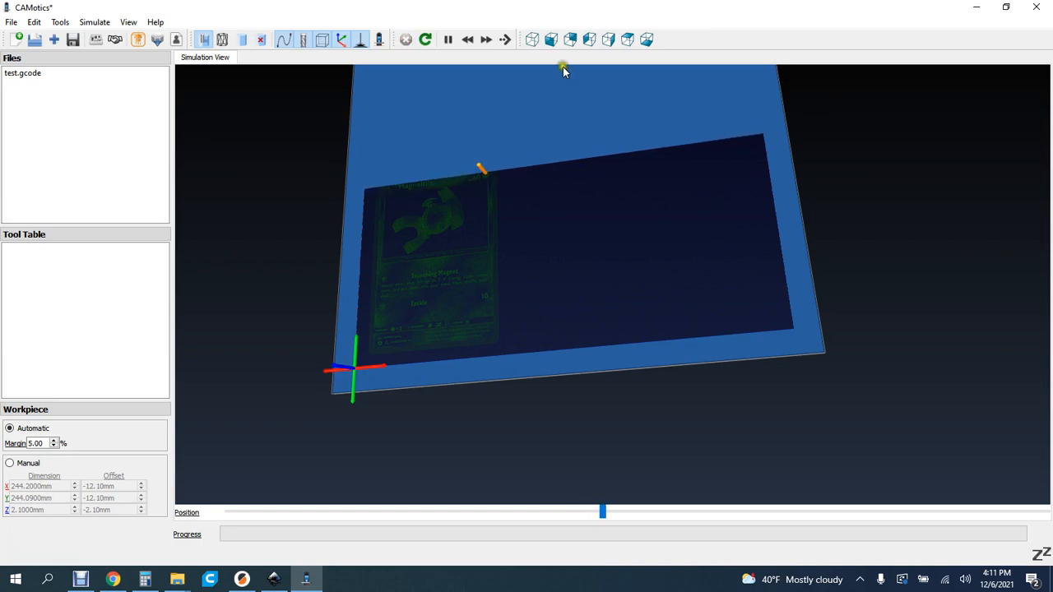
# Step: Pause the running simulation, switch to Inkscape and open the properties of the Magnemite card document
pyautogui.click(445, 41)
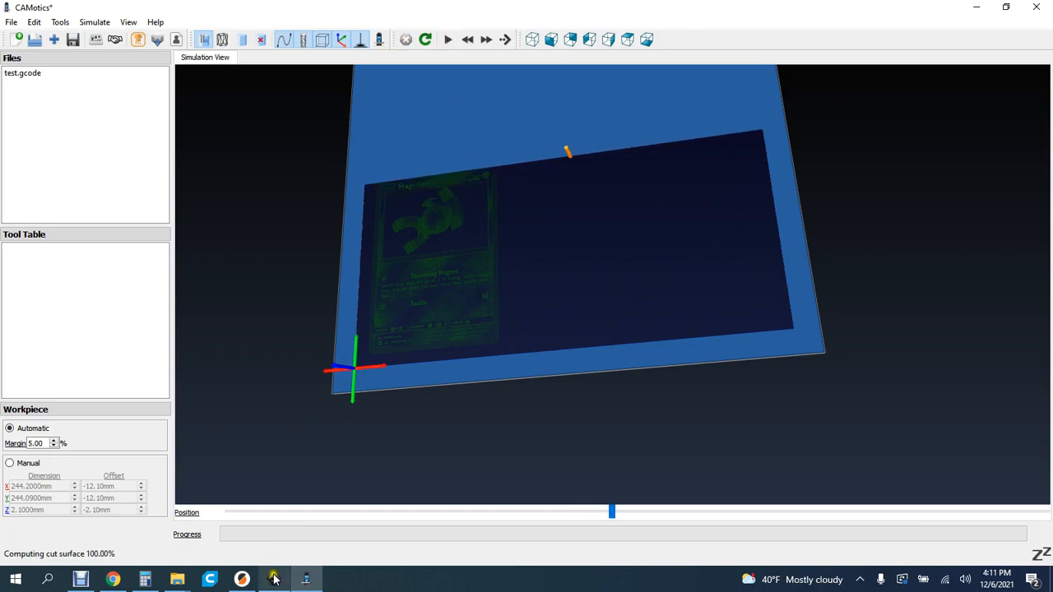
pyautogui.click(274, 579)
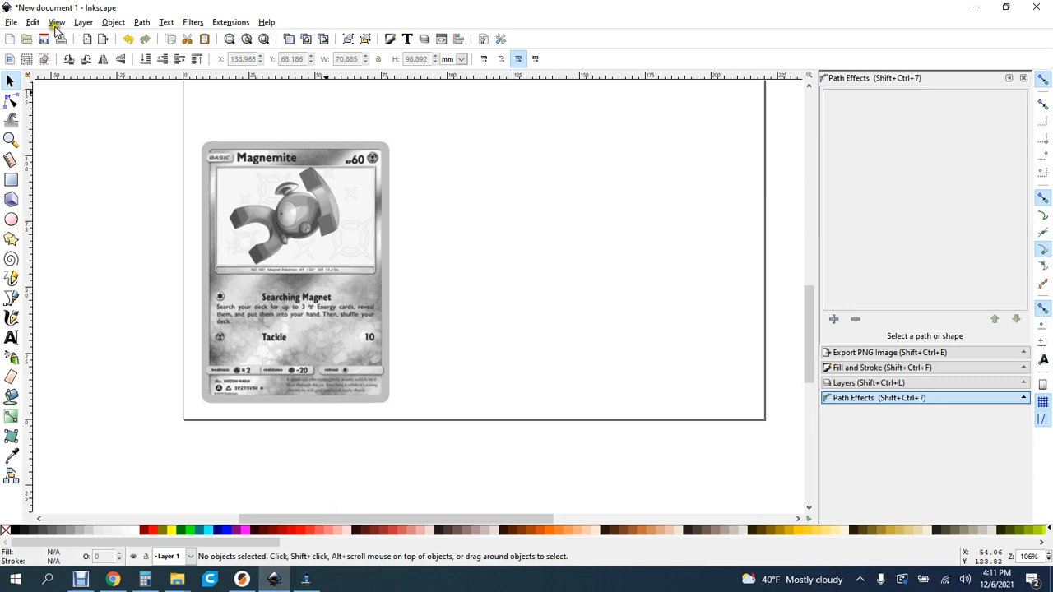
pyautogui.click(33, 22)
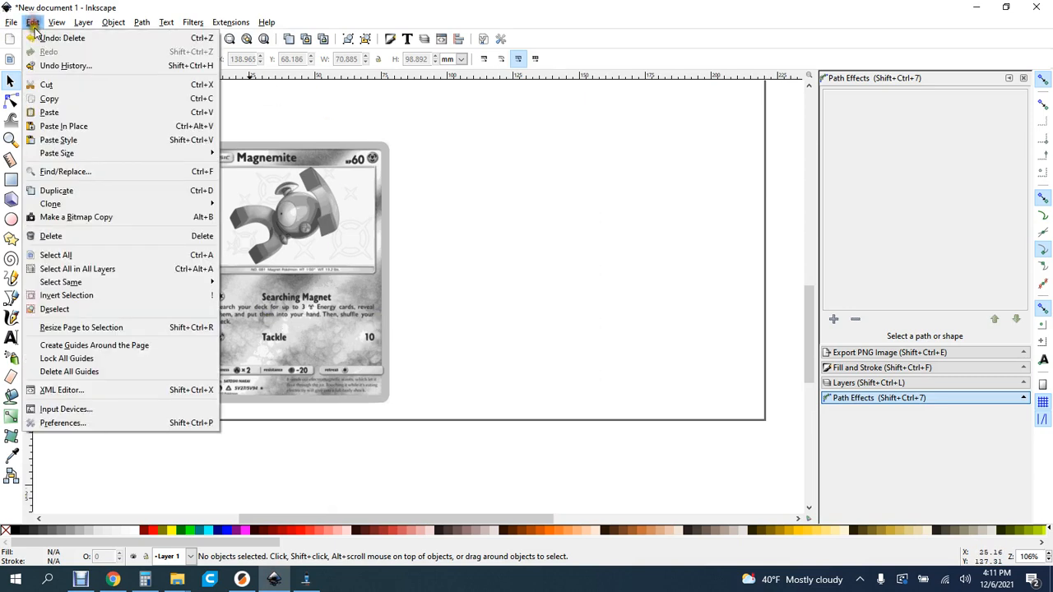
pyautogui.moveTo(11, 23)
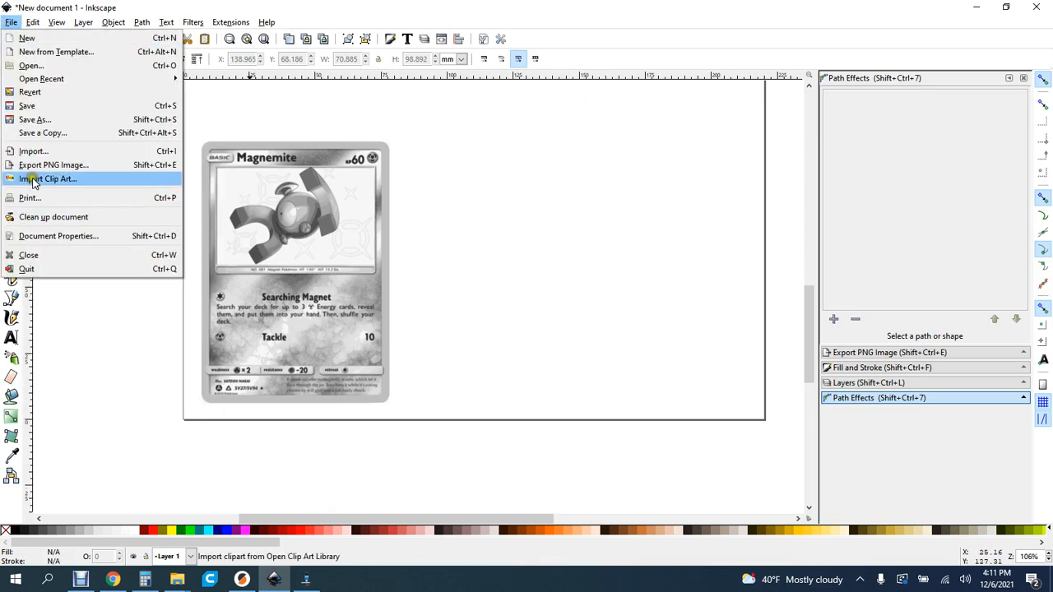
pyautogui.click(37, 236)
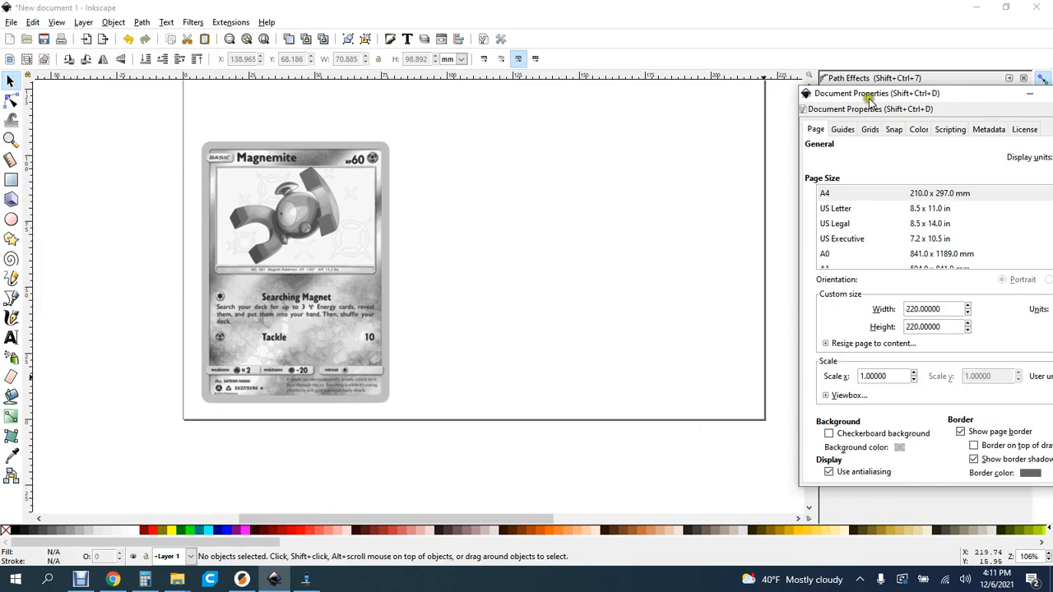
pyautogui.moveTo(961, 96); pyautogui.dragTo(633, 80)
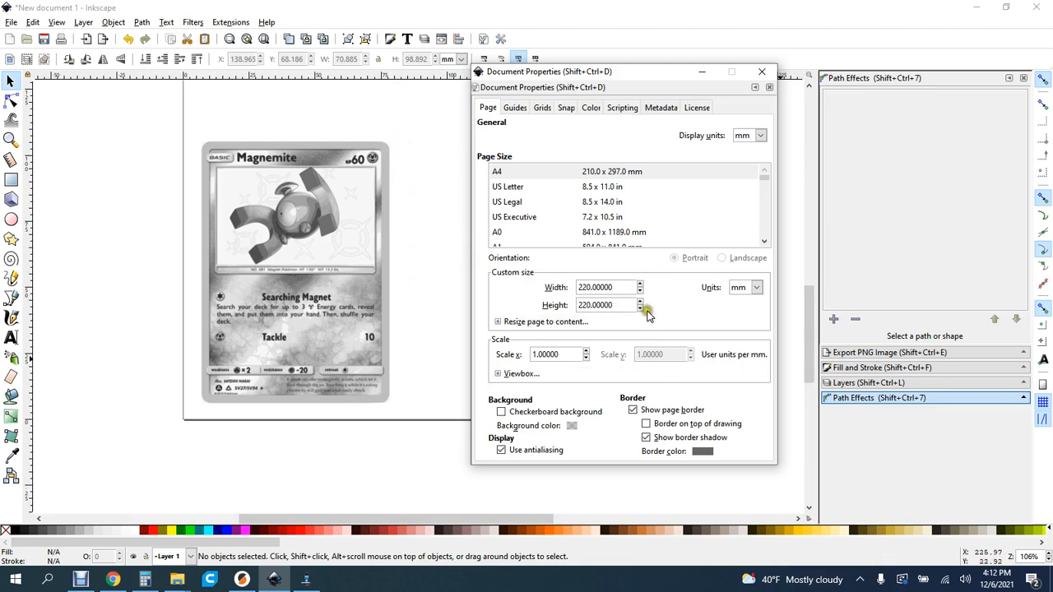
# Step: Set the page's custom size to 79 mm wide and 107 mm high, and close the document properties
pyautogui.moveTo(611, 287); pyautogui.dragTo(549, 289)
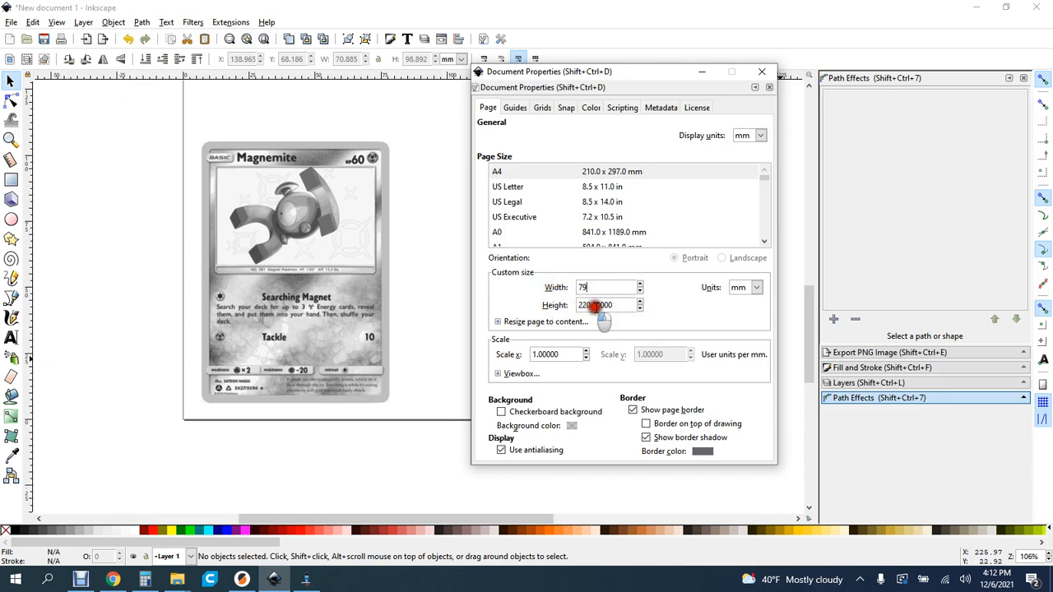
pyautogui.moveTo(619, 304); pyautogui.dragTo(555, 306)
pyautogui.write('10')
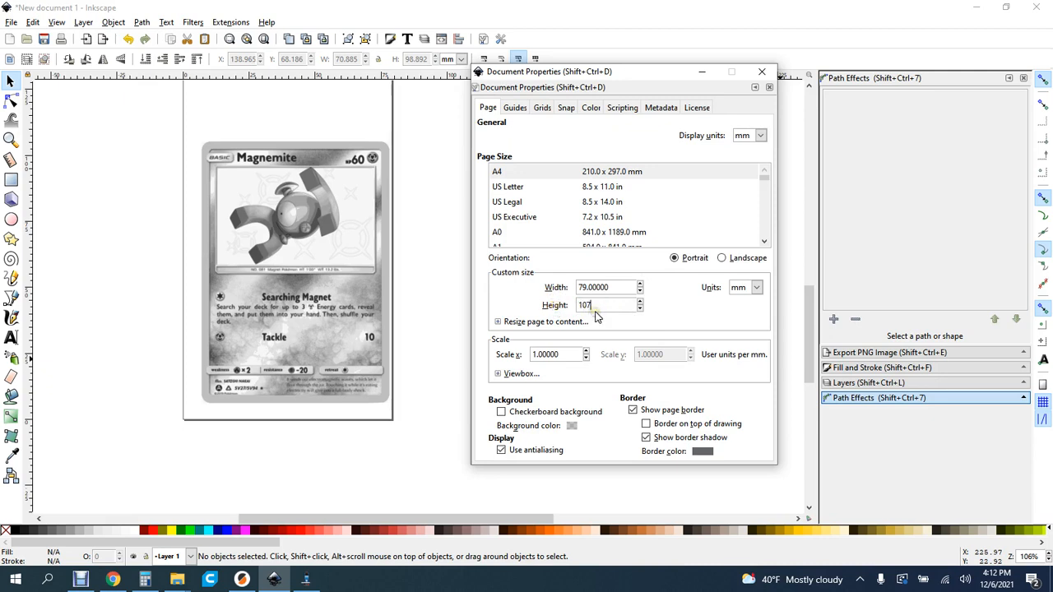
pyautogui.write('7')
pyautogui.press('Return')
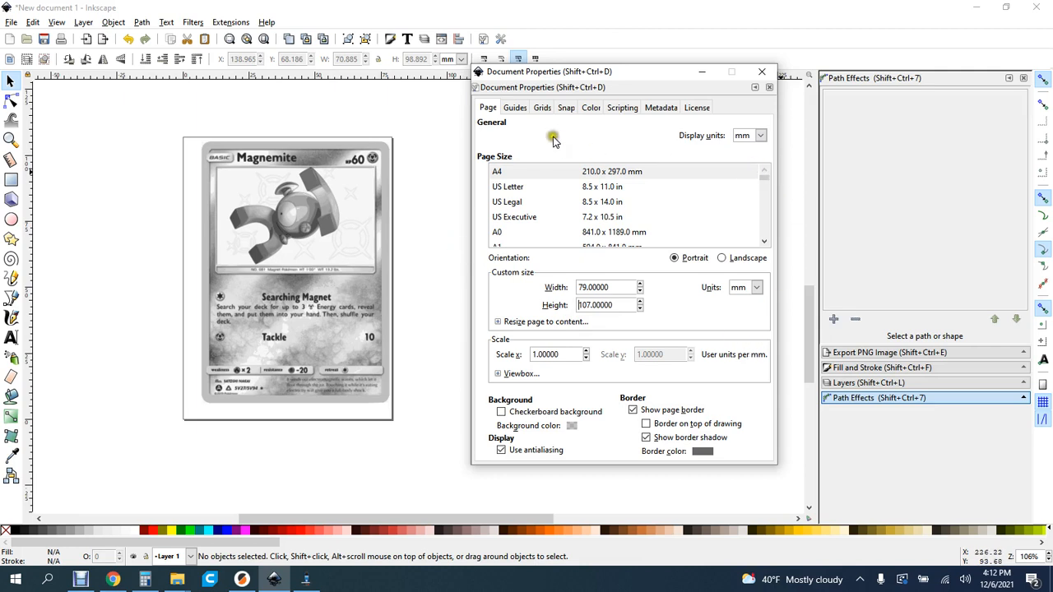
pyautogui.click(763, 74)
# Step: Generate the card's laser G-code on the Desktop with the 305 Engineering raster extension, using the file name test2.gcode
pyautogui.click(222, 22)
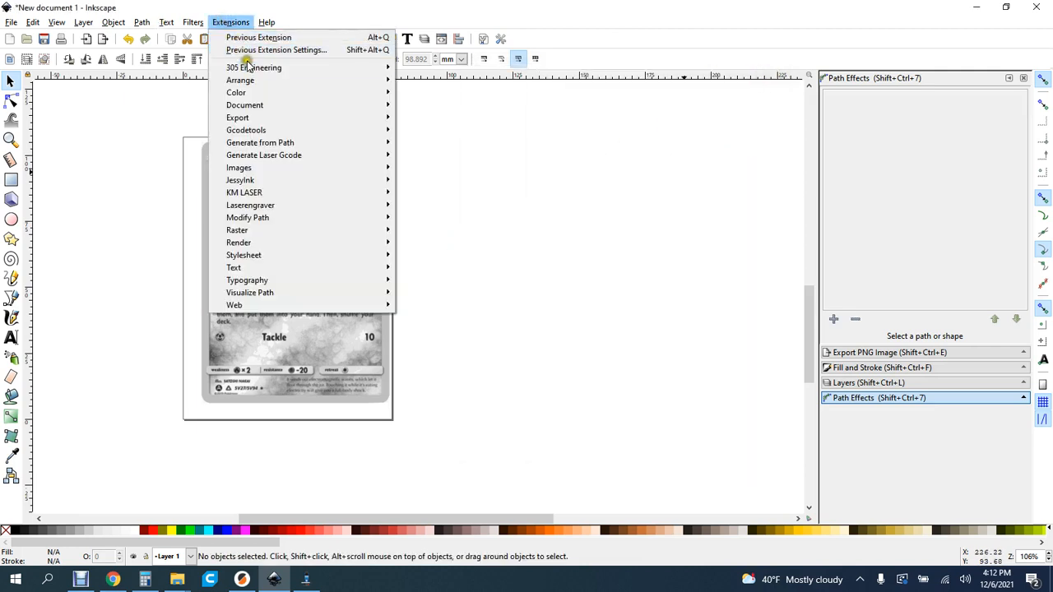
pyautogui.moveTo(247, 66)
pyautogui.click(415, 68)
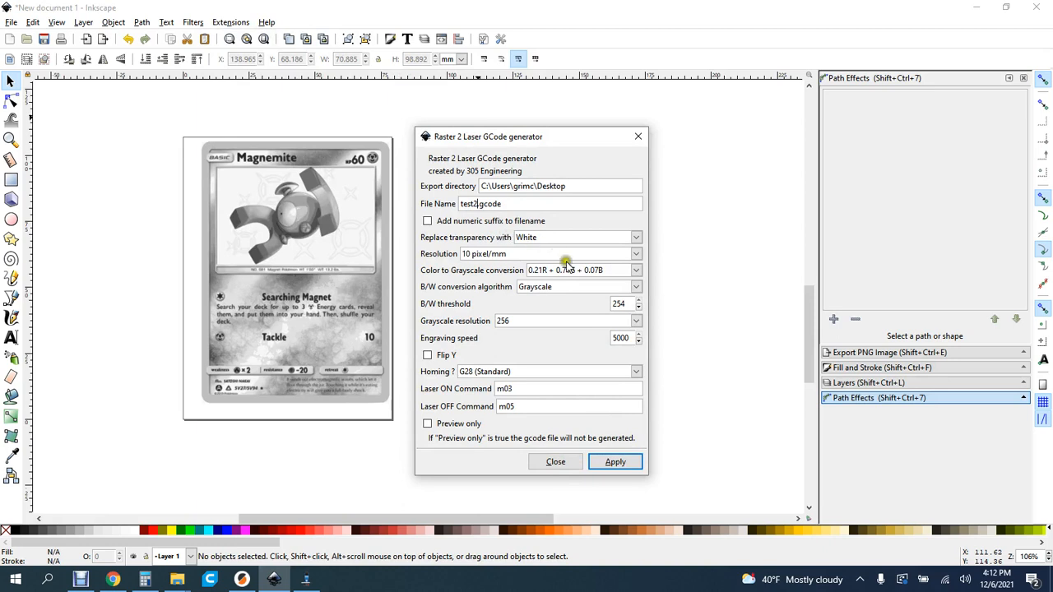
pyautogui.click(613, 463)
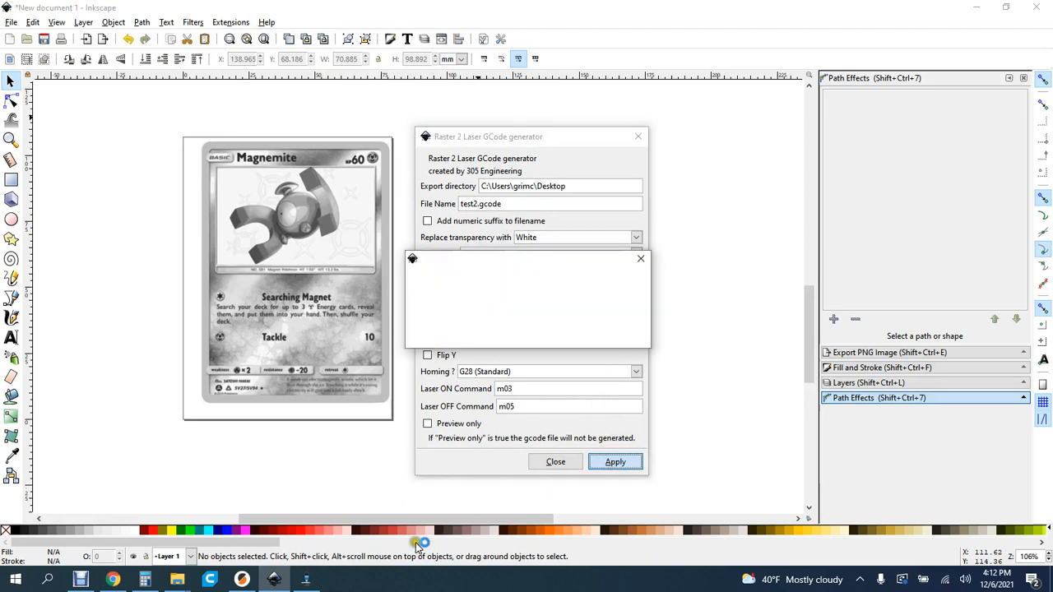
# Step: Close CAMotics without saving its modified project, and dismiss the G-code generator dialog in Inkscape
pyautogui.click(308, 579)
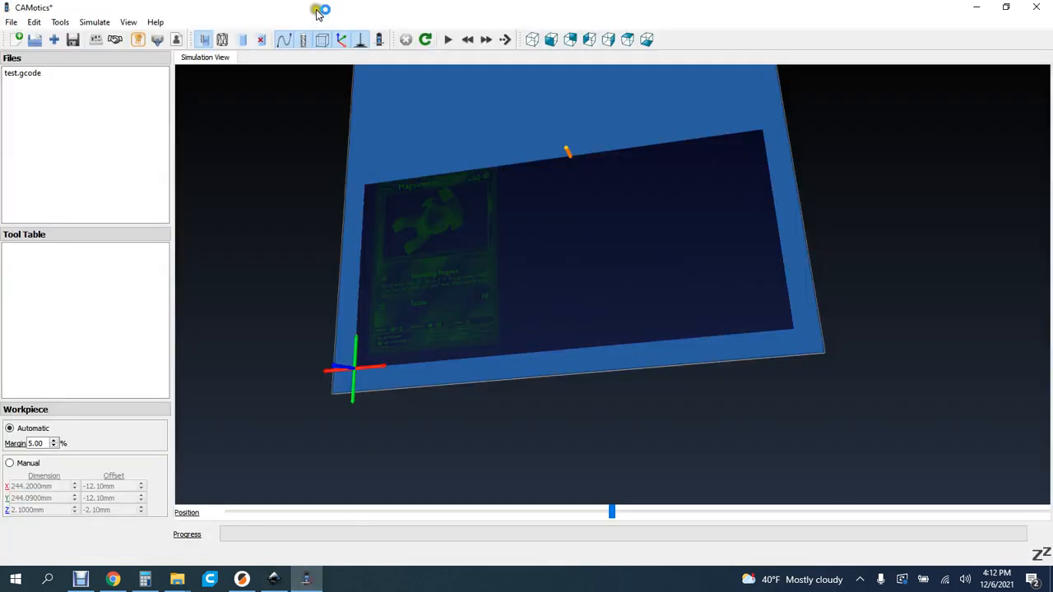
pyautogui.click(1035, 6)
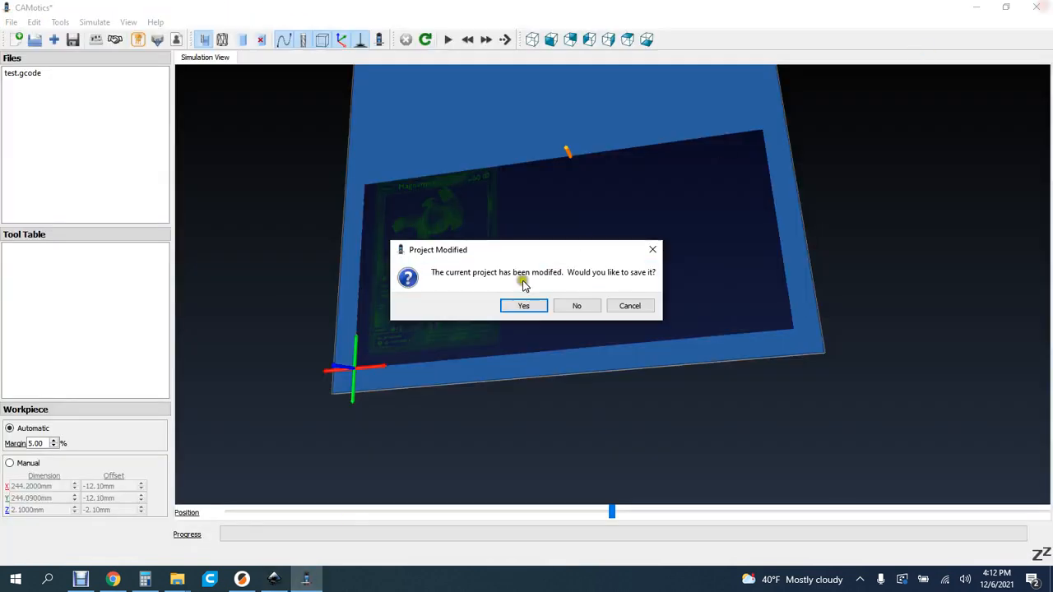
pyautogui.click(576, 303)
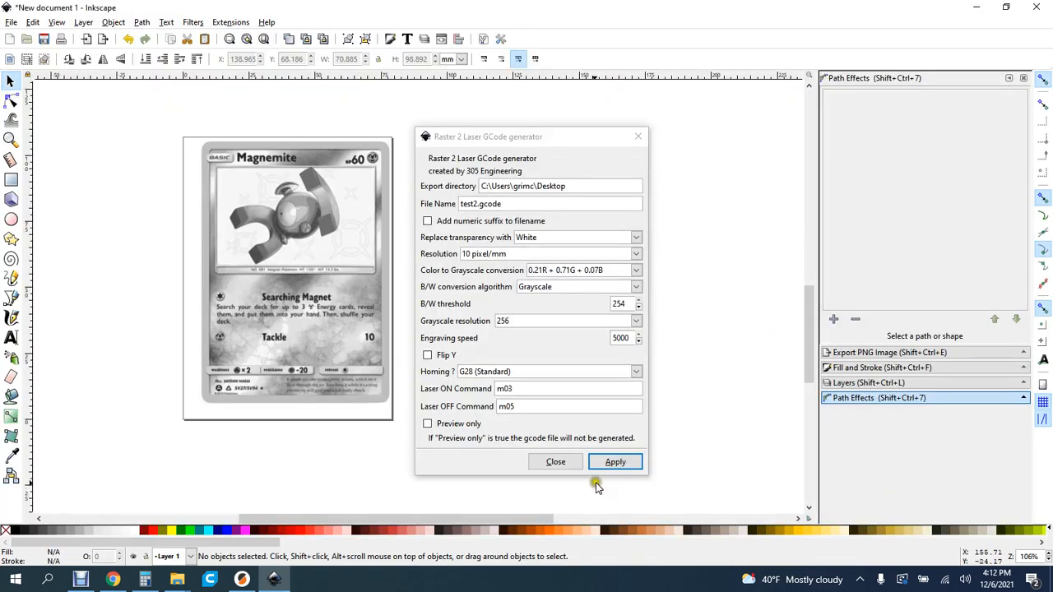
pyautogui.click(555, 461)
# Step: Rename the desktop file test2.gcode_Gray_256_gcode.txt as test2.gcode, accepting the changed file extension
pyautogui.click(1051, 587)
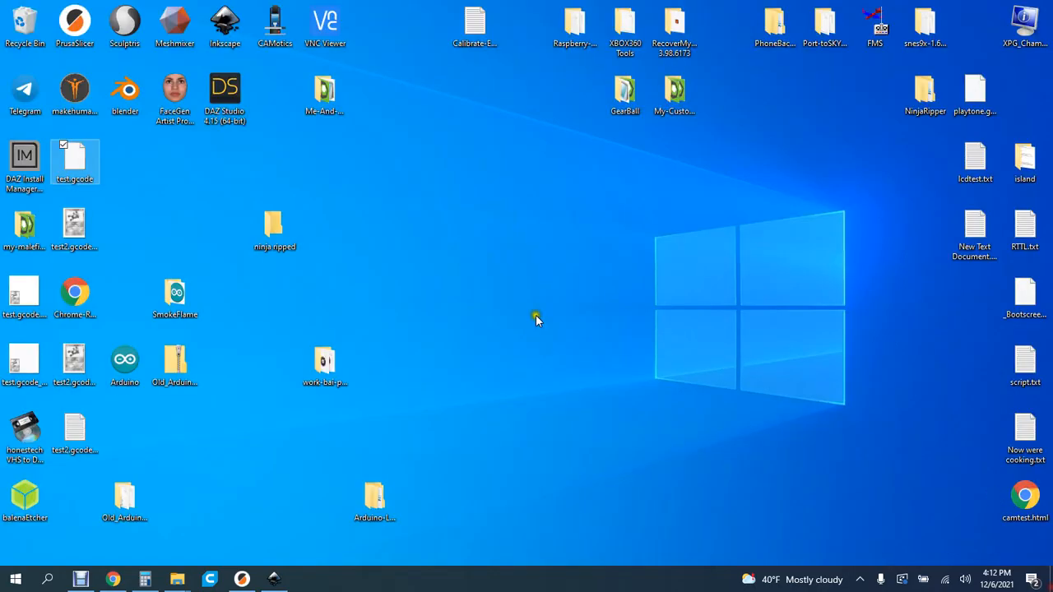
pyautogui.click(82, 441)
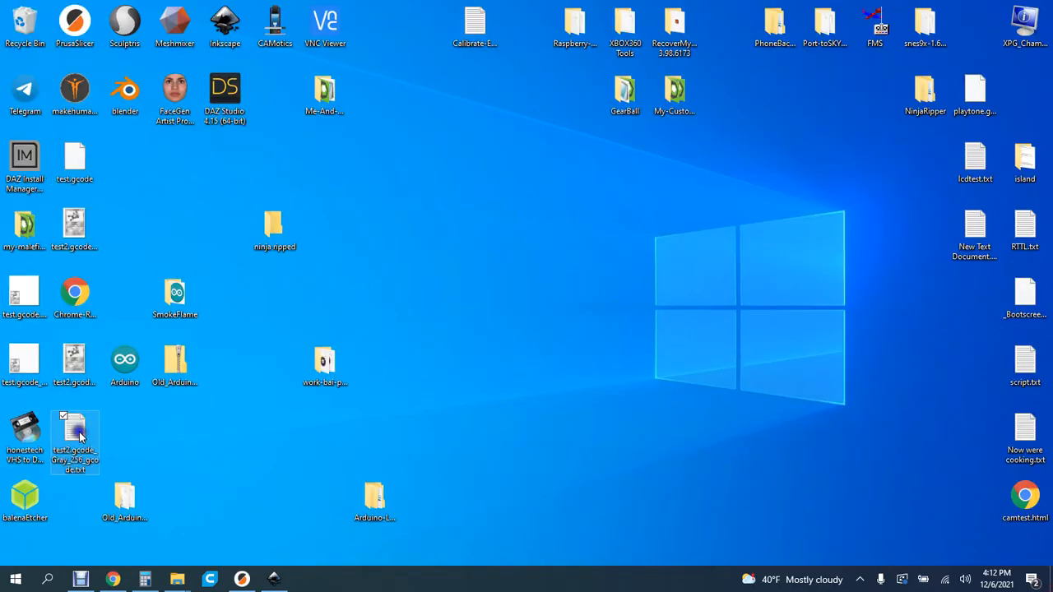
pyautogui.rightClick(80, 437)
pyautogui.click(68, 399)
pyautogui.click(89, 471)
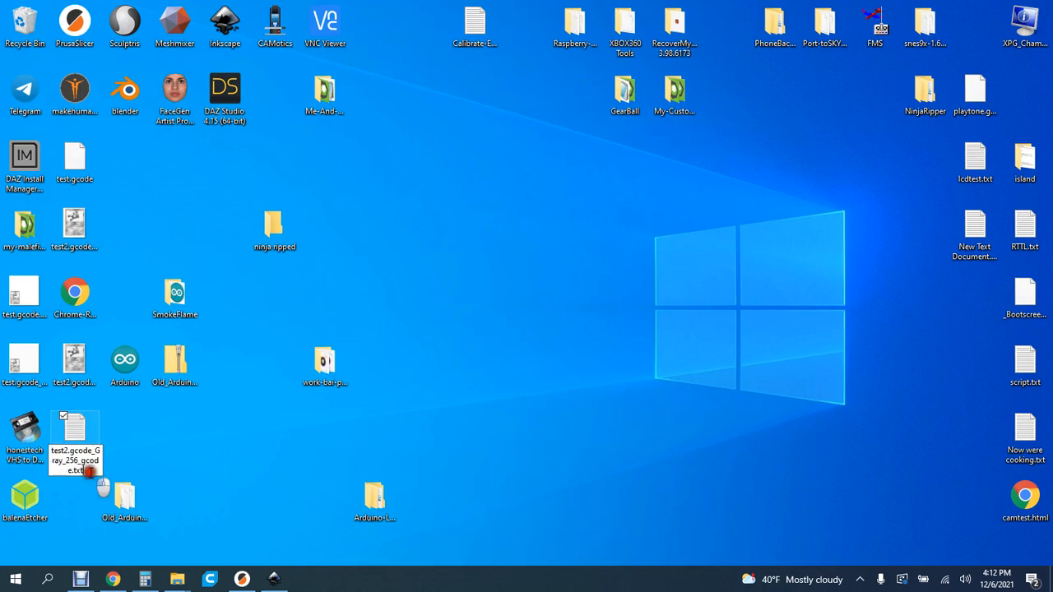
pyautogui.moveTo(88, 470); pyautogui.dragTo(89, 451)
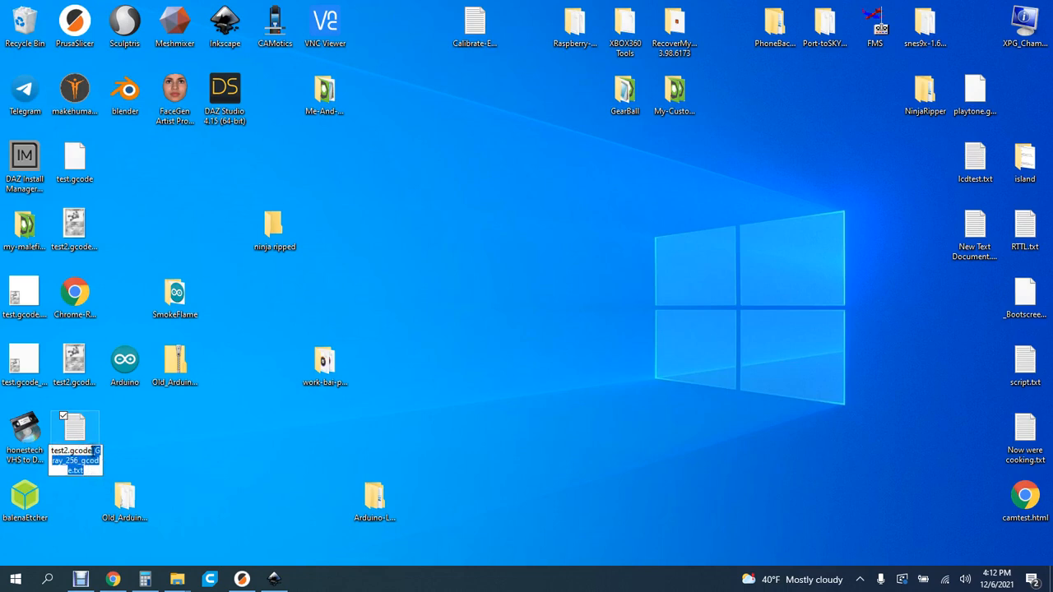
pyautogui.press('BackSpace')
pyautogui.press('Return')
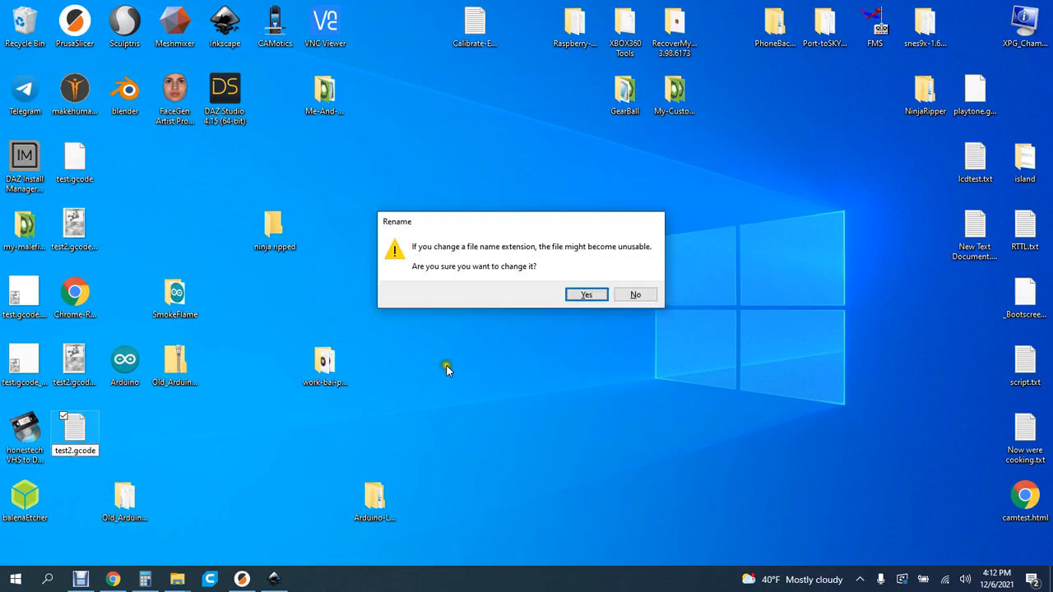
pyautogui.click(587, 296)
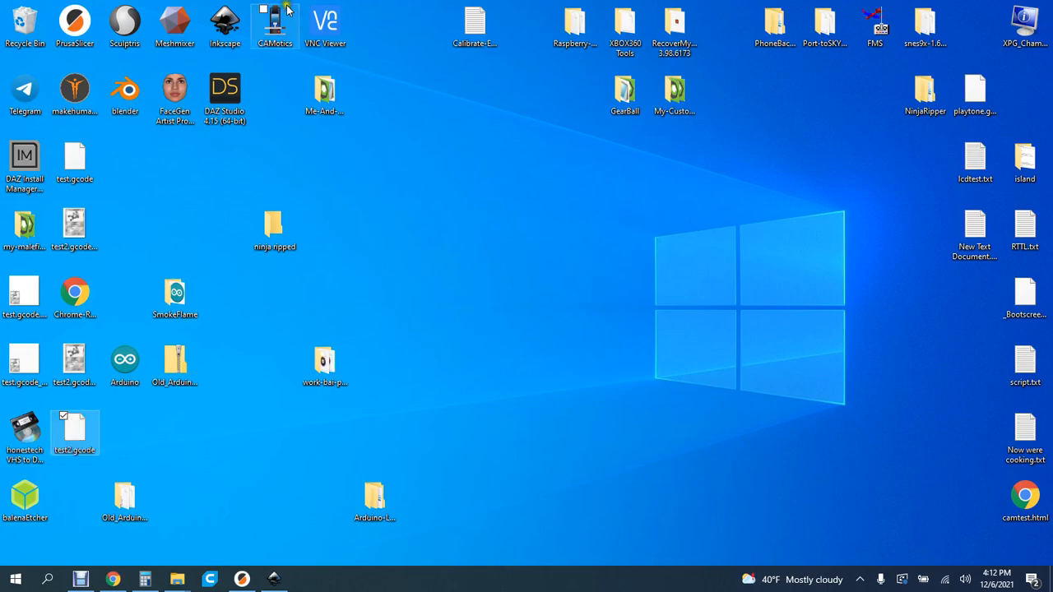
# Step: Launch CAMotics and open test2.gcode from the Desktop as a new Metric (mm) project with the Default tool table
pyautogui.doubleClick(284, 35)
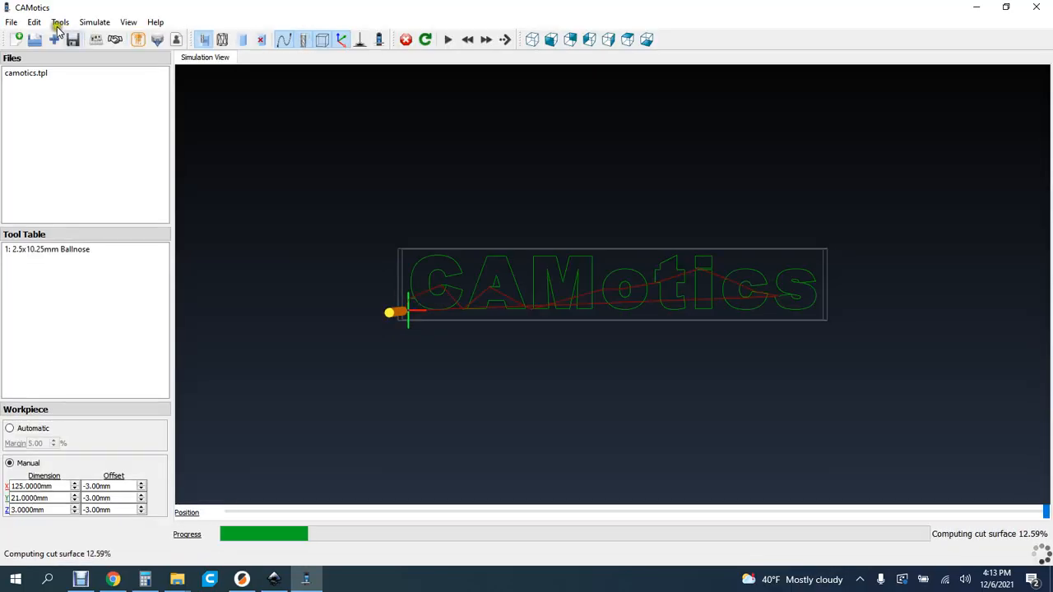
pyautogui.click(9, 22)
pyautogui.click(37, 52)
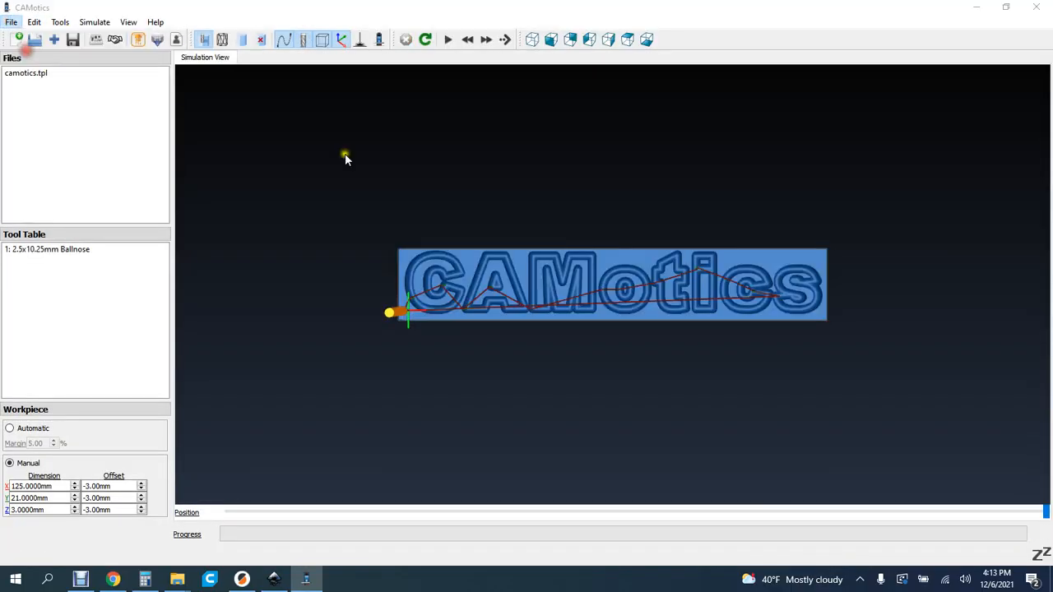
pyautogui.click(160, 111)
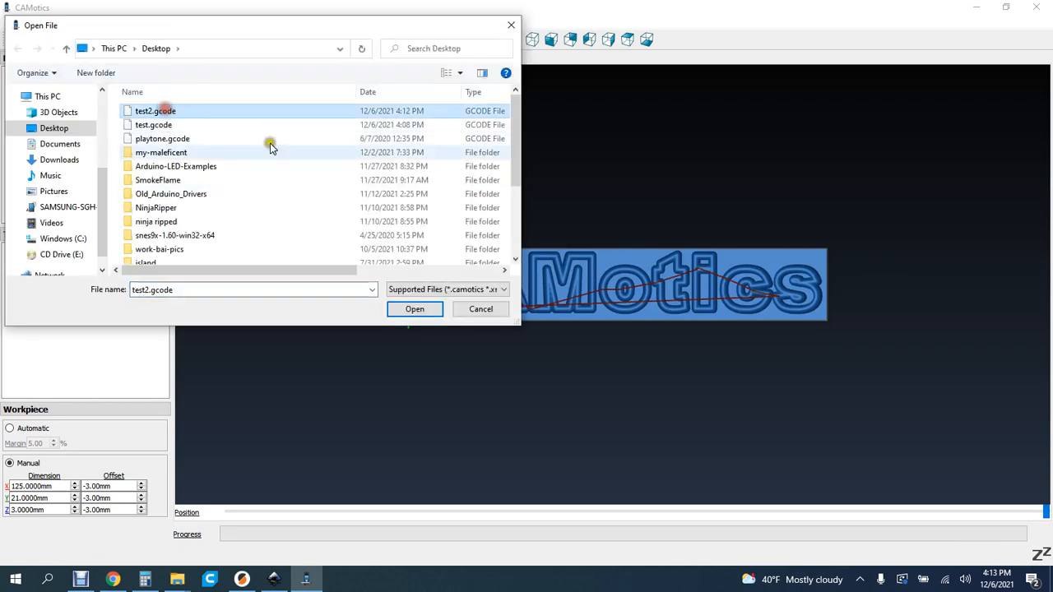
pyautogui.click(415, 308)
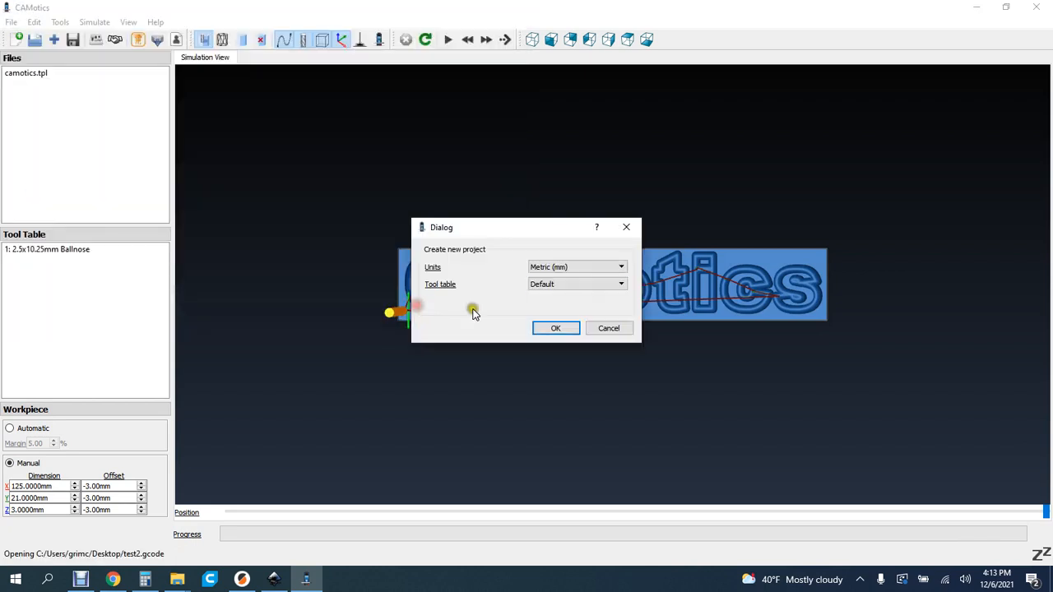
pyautogui.click(554, 327)
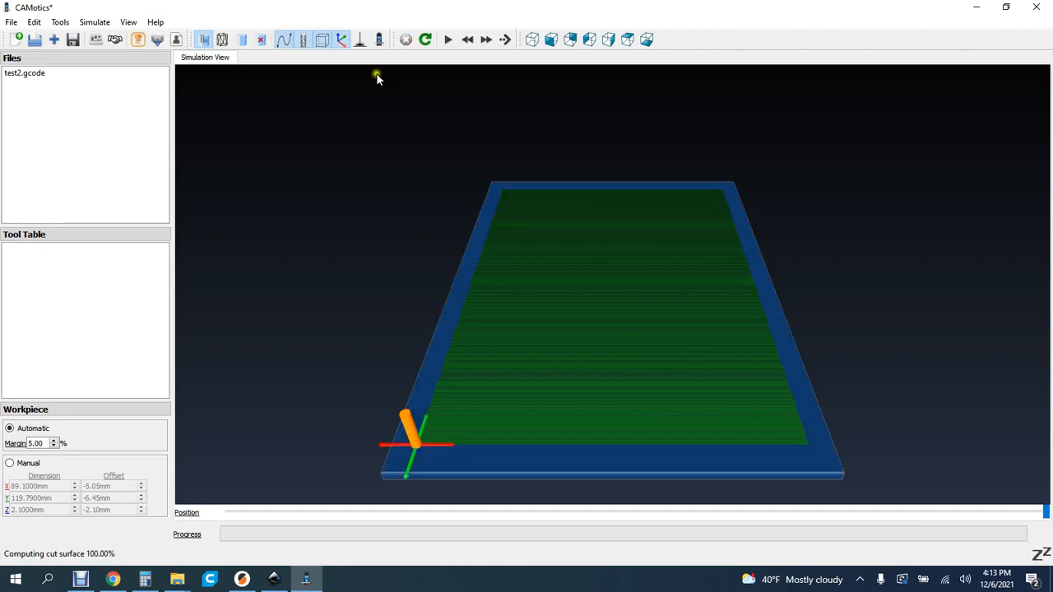
# Step: Turn on the tool path intensity display and play the card's engraving simulation, raising the playback speed to 128x
pyautogui.click(362, 42)
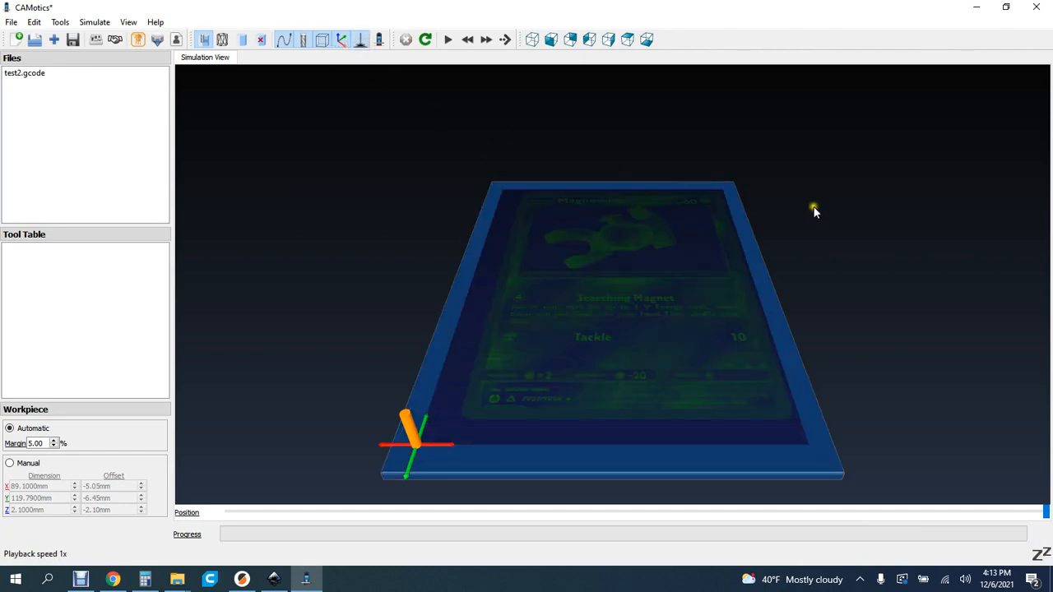
pyautogui.moveTo(814, 212); pyautogui.dragTo(850, 228)
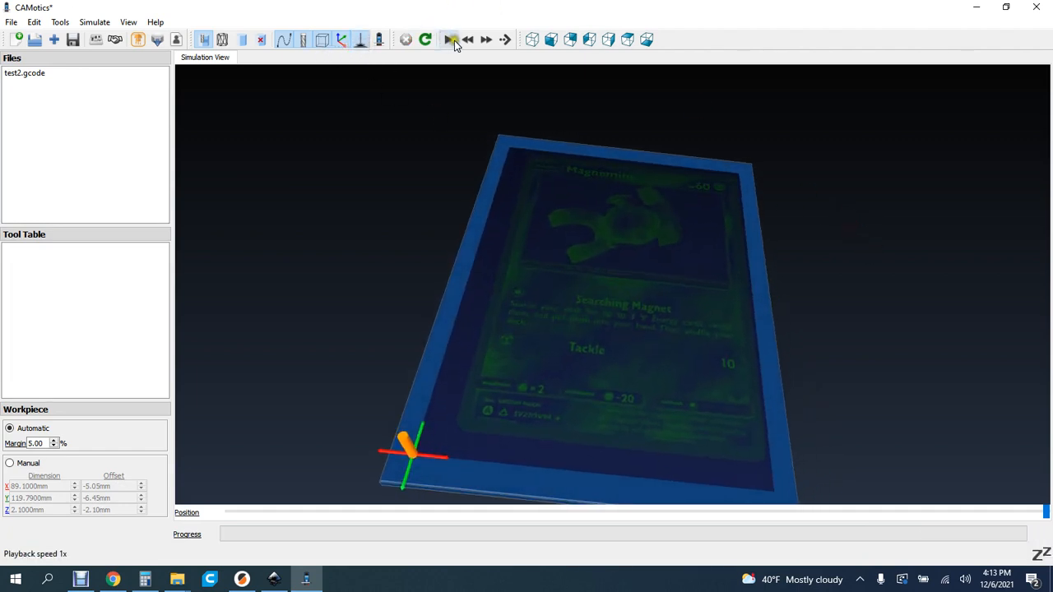
pyautogui.click(448, 41)
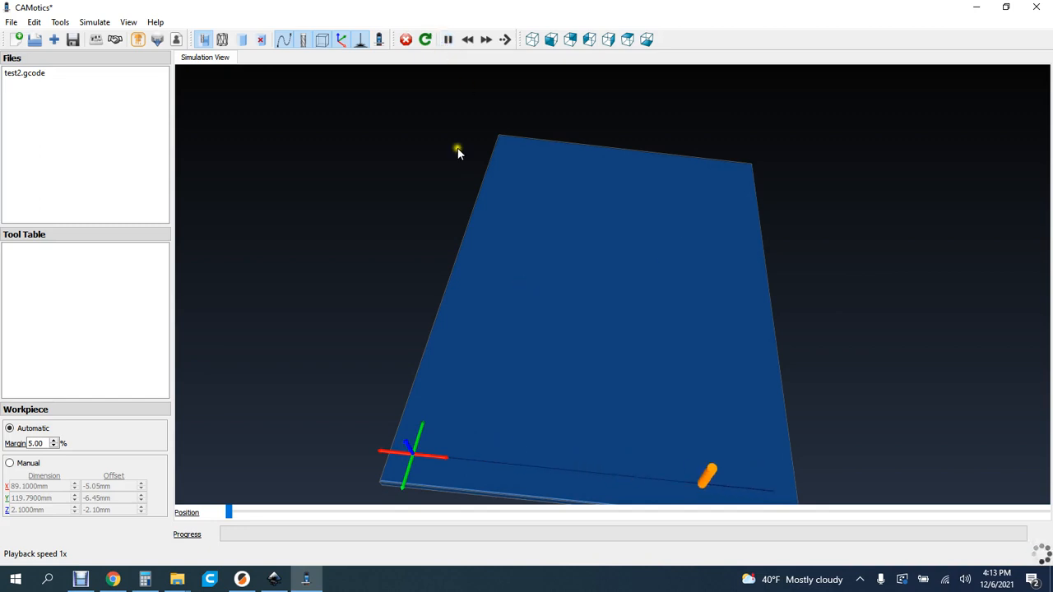
pyautogui.click(483, 41)
pyautogui.click(489, 40)
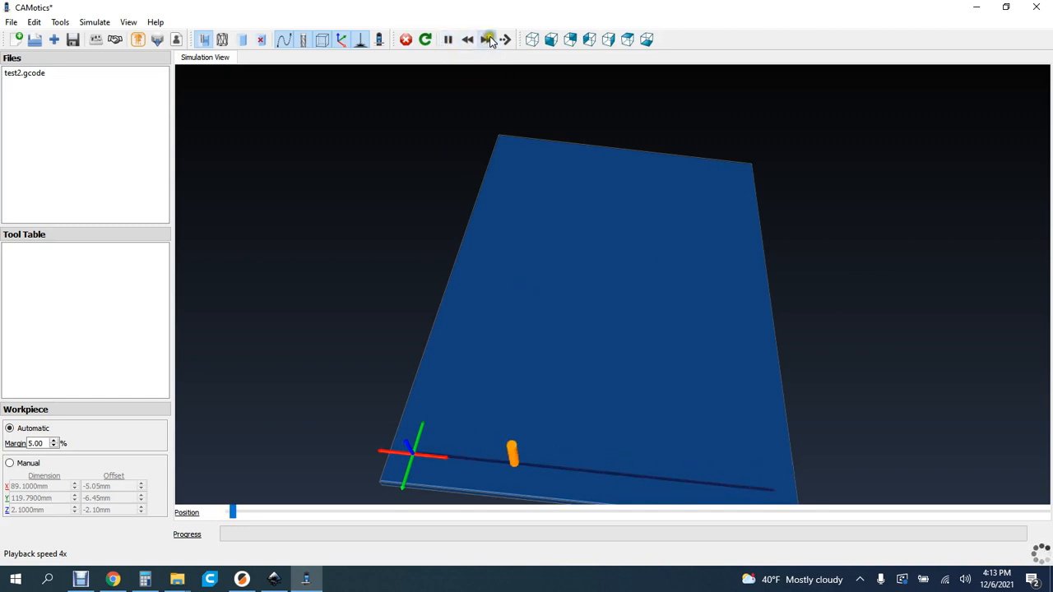
pyautogui.click(487, 39)
pyautogui.click(486, 40)
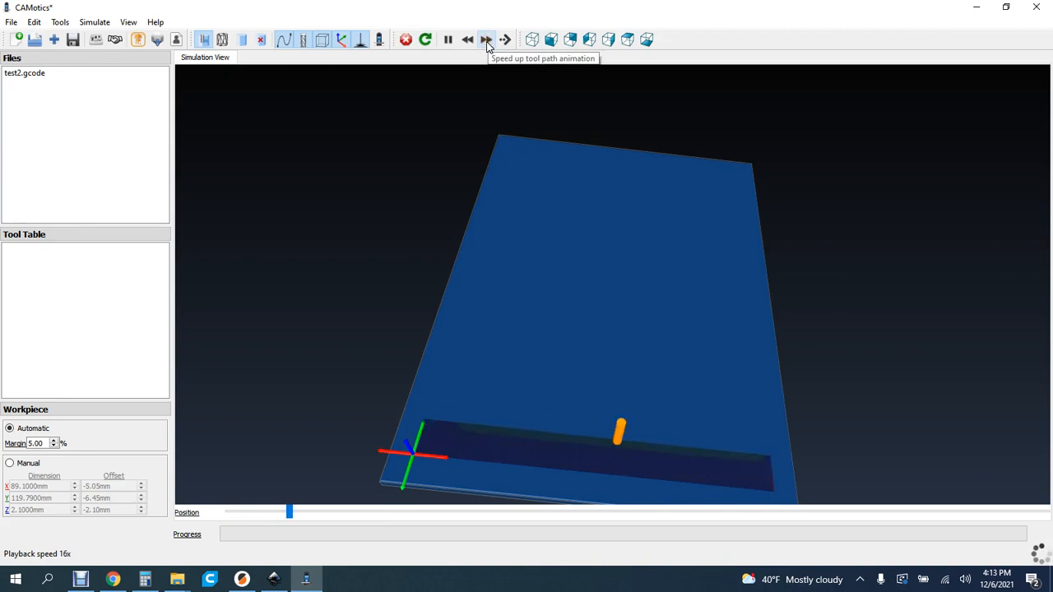
pyautogui.click(487, 40)
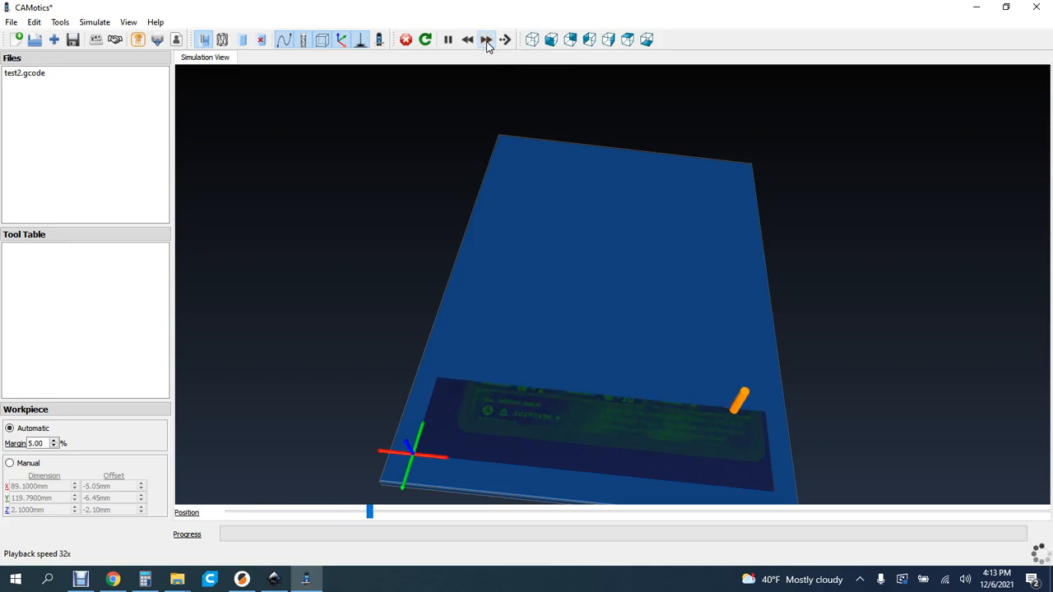
pyautogui.click(487, 39)
pyautogui.click(487, 39)
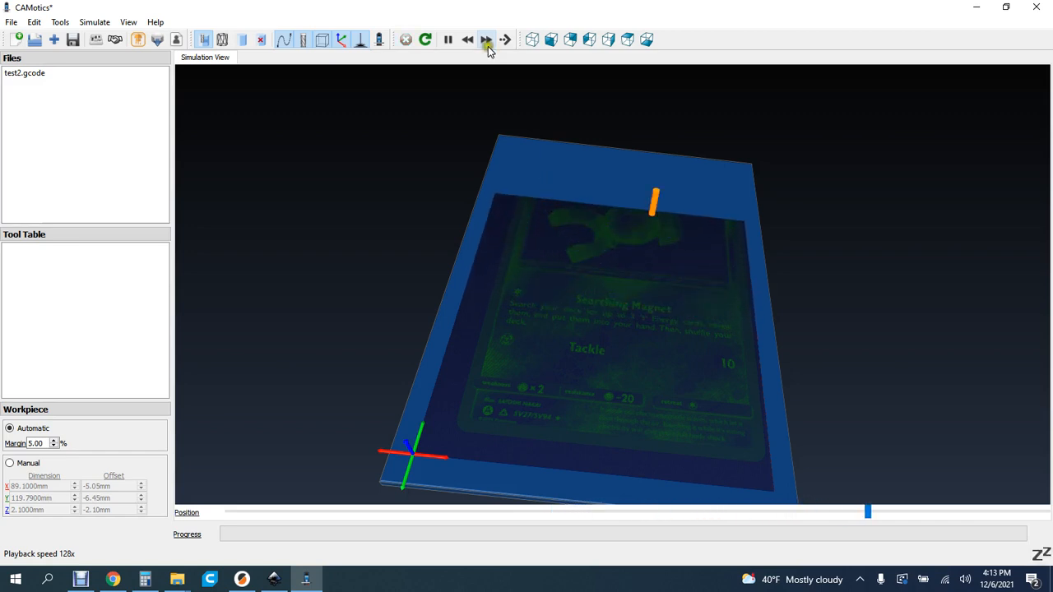
# Step: Examine the finished Magnemite engraving up close and as a whole, checking the artwork and text
pyautogui.scroll(10, 670, 400)
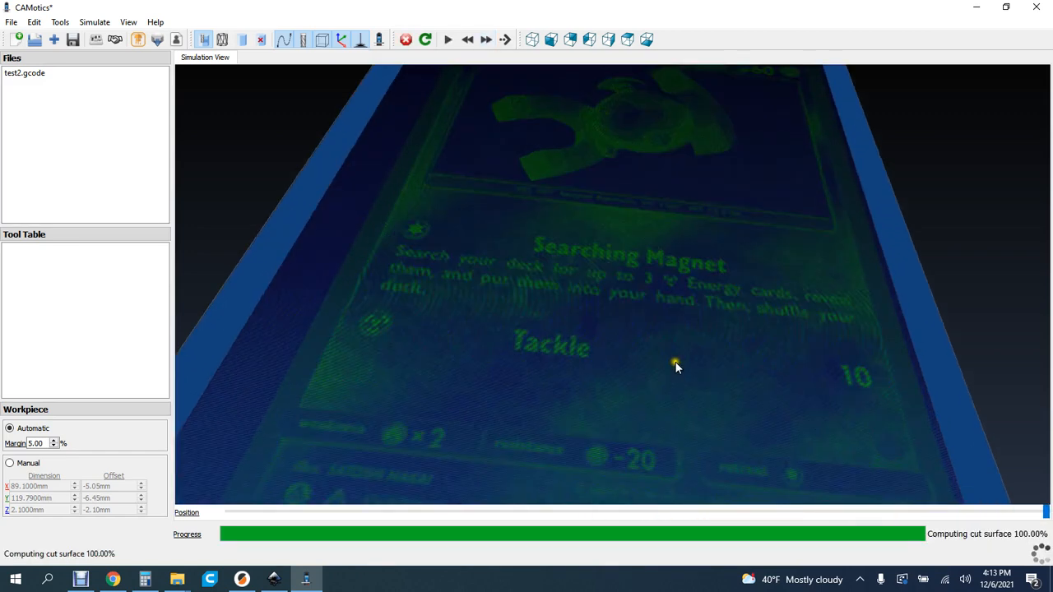
pyautogui.moveTo(661, 327)
pyautogui.mouseDown()
pyautogui.moveTo(658, 374)
pyautogui.moveTo(642, 330)
pyautogui.mouseUp()
pyautogui.scroll(2, 634, 317)
pyautogui.scroll(-7, 632, 312)
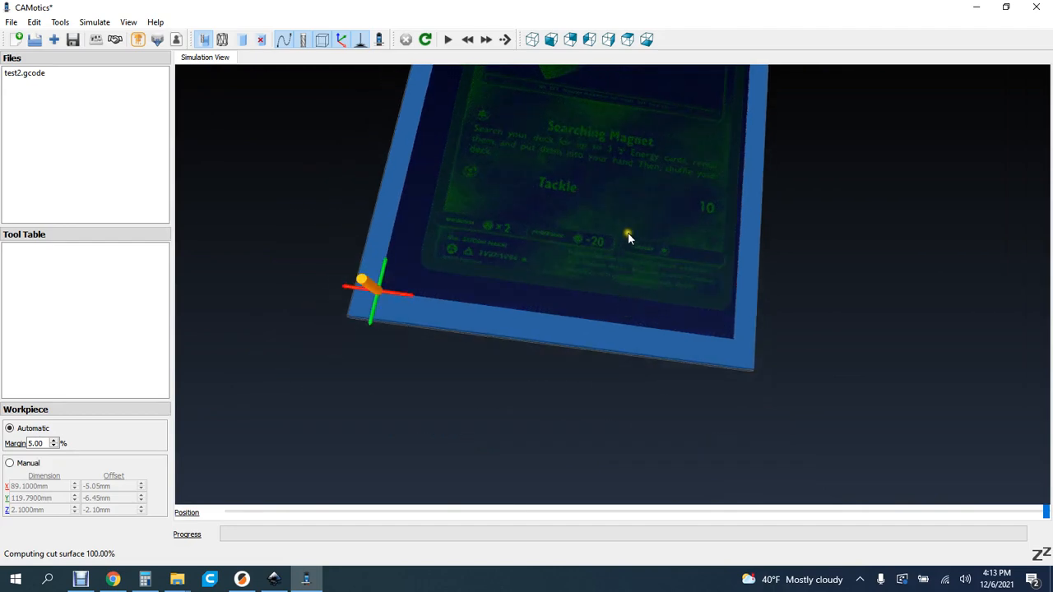
pyautogui.moveTo(627, 232); pyautogui.dragTo(622, 280)
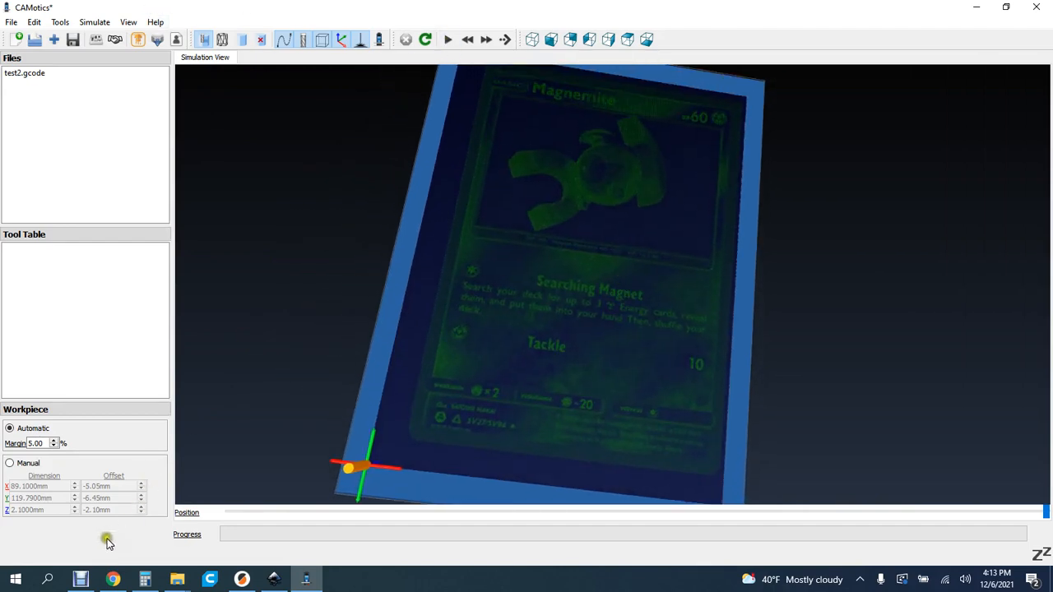